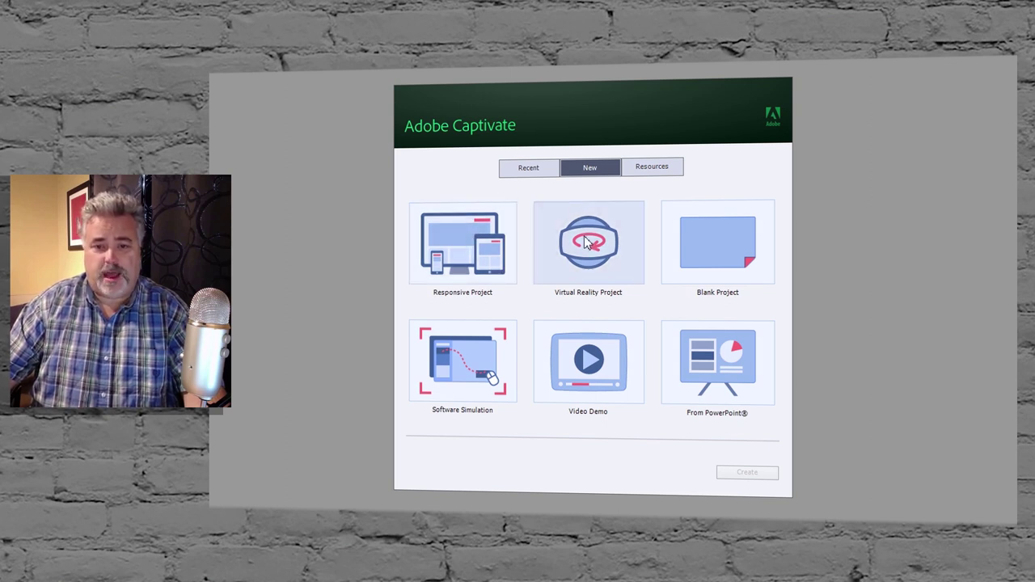
# Step: Create a blank Virtual Reality Project from the New tab
pyautogui.click(602, 258)
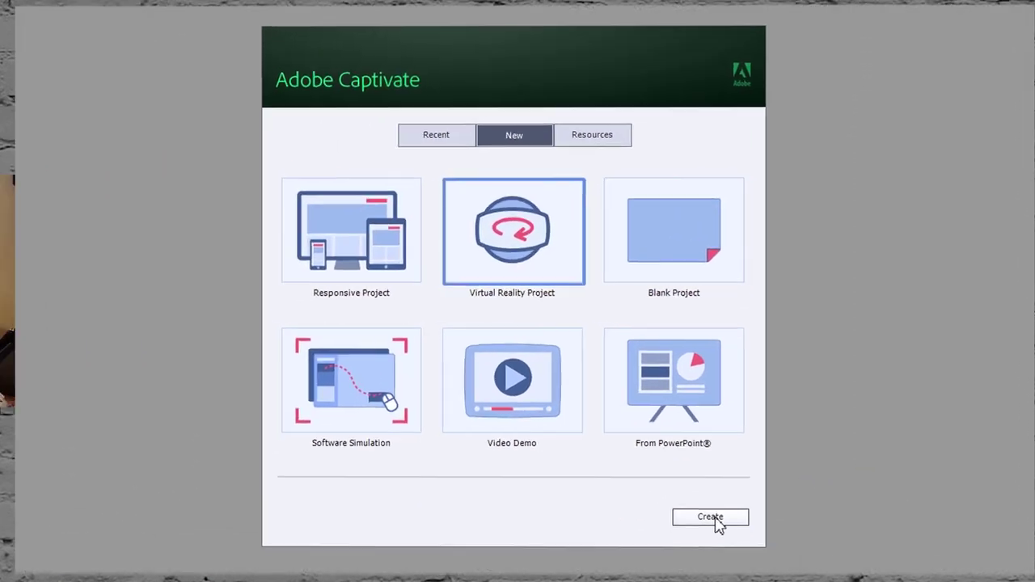
pyautogui.click(713, 519)
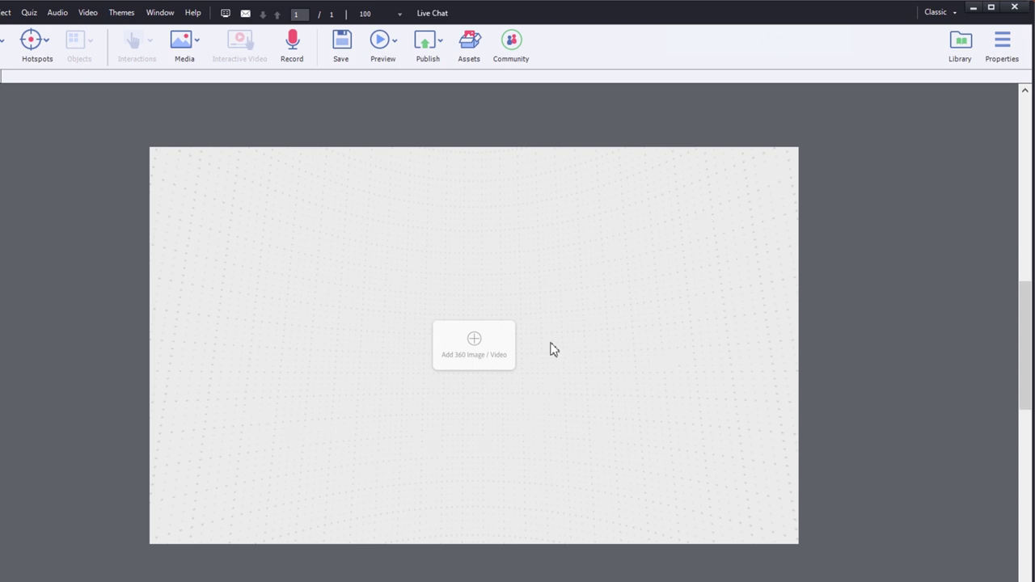
# Step: Import AdobeStock_72248897 (1).jpeg from disk as the slide's 360° panorama background
pyautogui.click(477, 343)
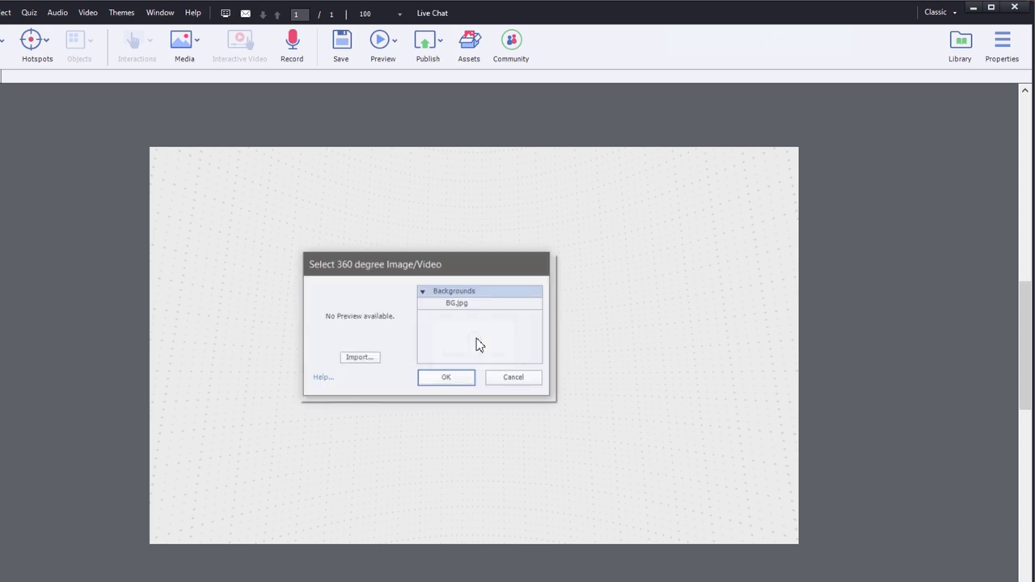
pyautogui.click(359, 360)
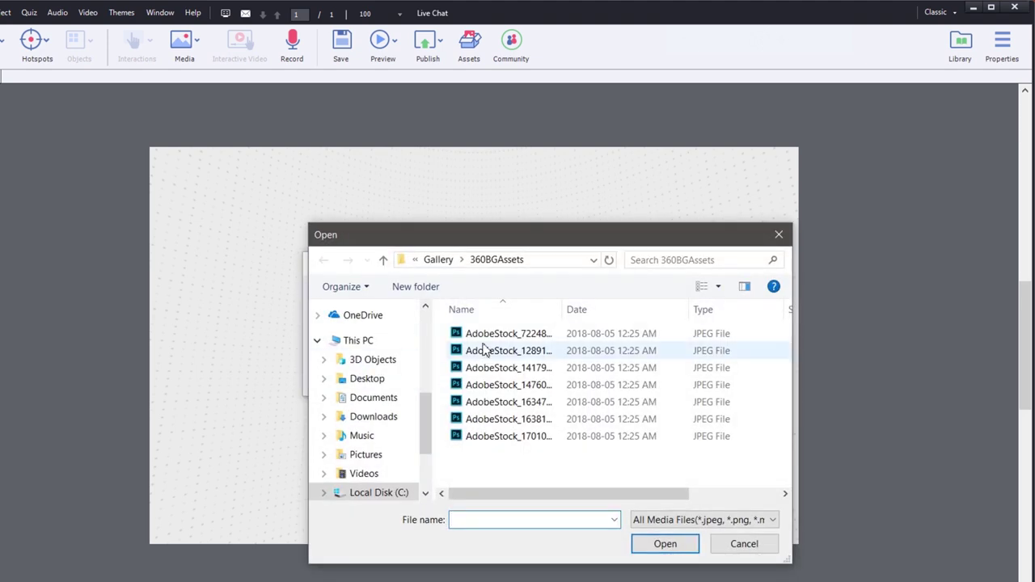
pyautogui.click(488, 333)
pyautogui.click(664, 544)
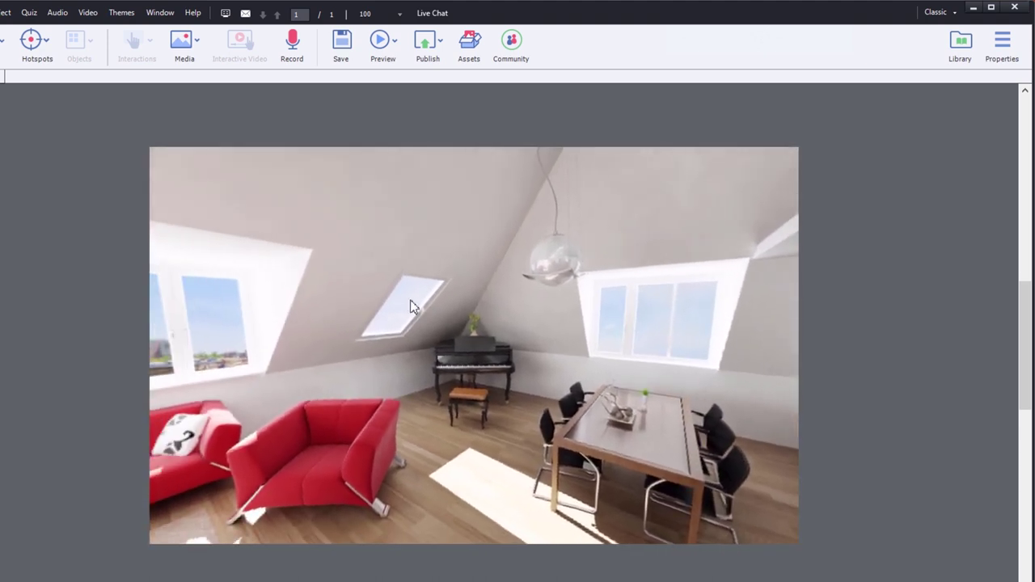
# Step: Show the slide properties and keep navigation on Exploratory after trying Guided
pyautogui.click(1002, 46)
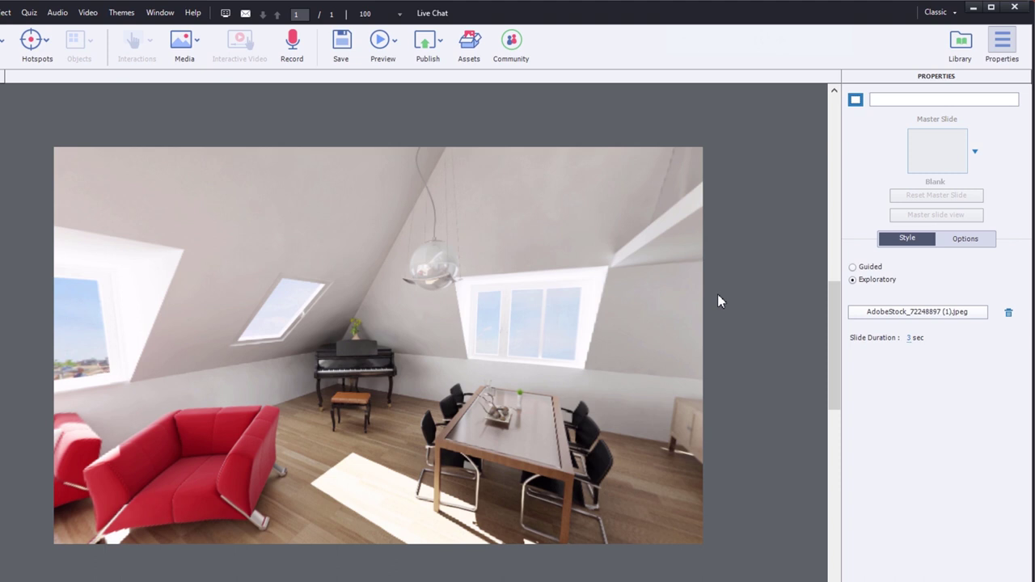
pyautogui.click(852, 267)
pyautogui.click(853, 280)
# Step: Add an audio hotspot and position it above the piano
pyautogui.click(47, 42)
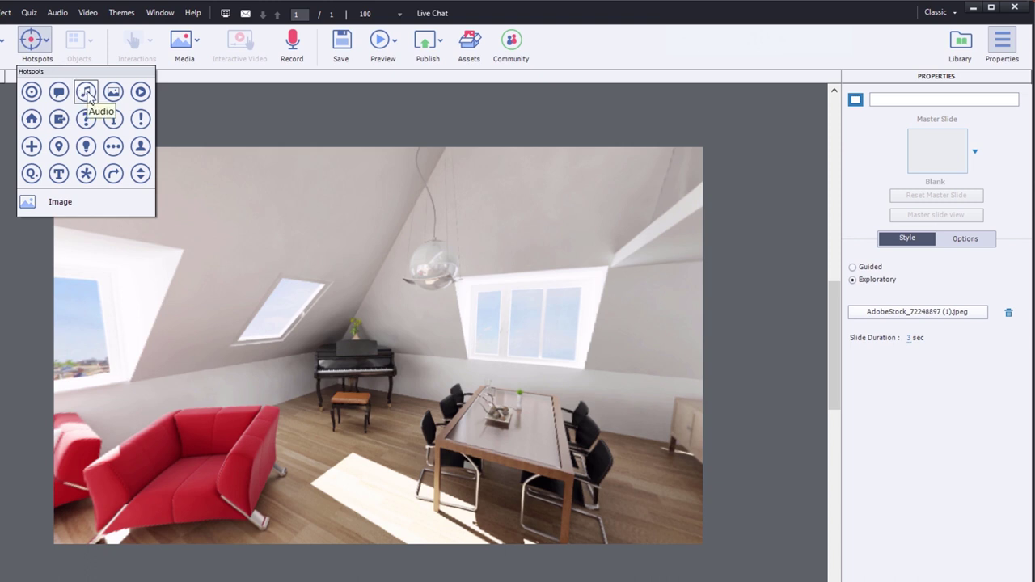
pyautogui.click(86, 92)
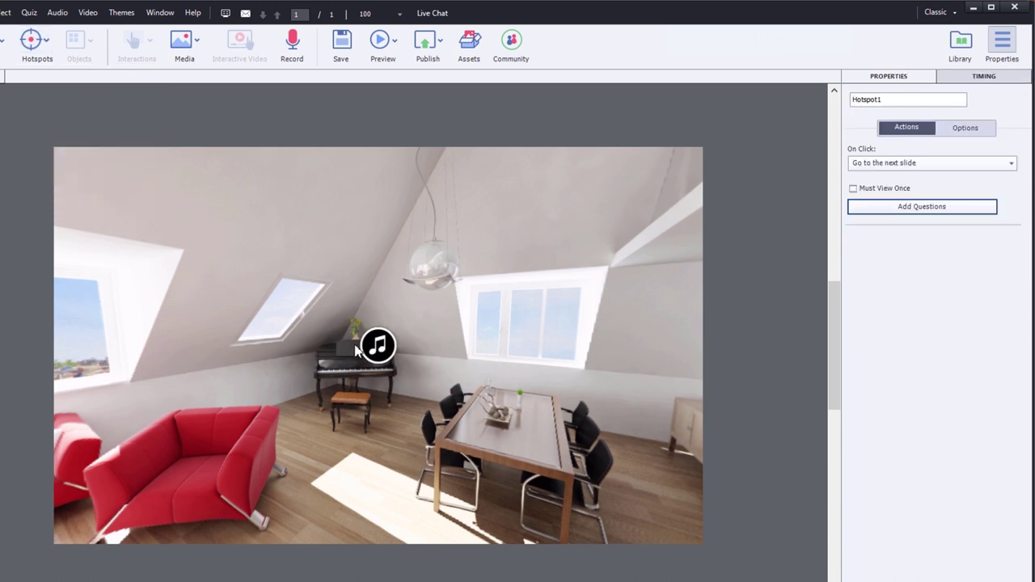
pyautogui.moveTo(378, 349); pyautogui.dragTo(356, 317)
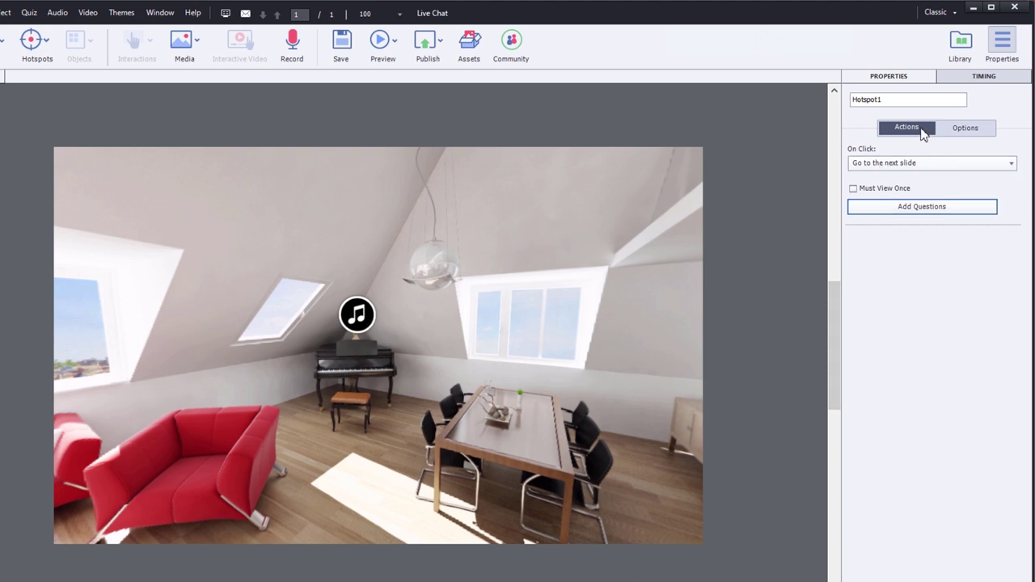
# Step: Set the hotspot's On Click action to Play Audio with Allemande_Sting.mp3
pyautogui.click(886, 163)
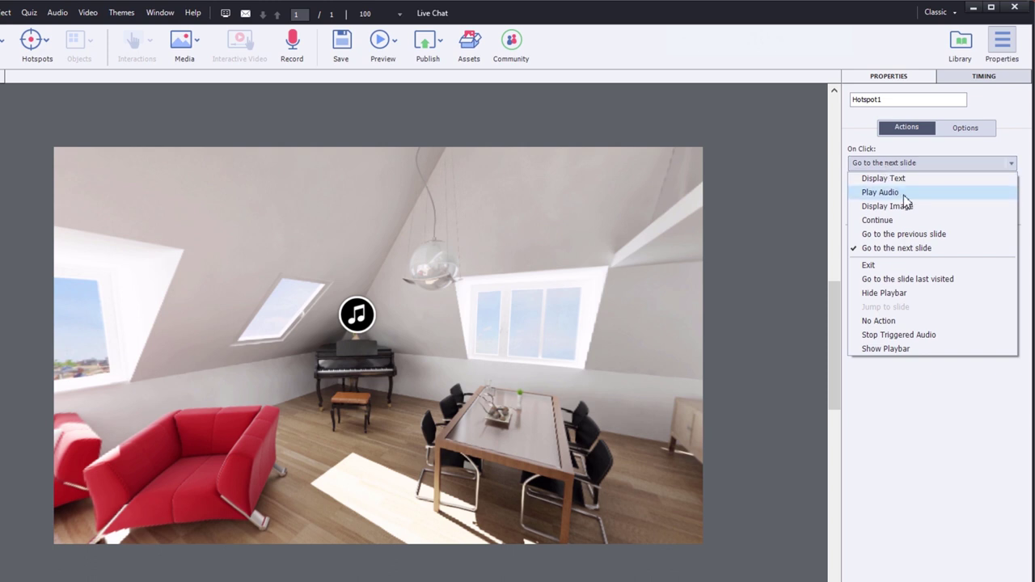
pyautogui.click(902, 194)
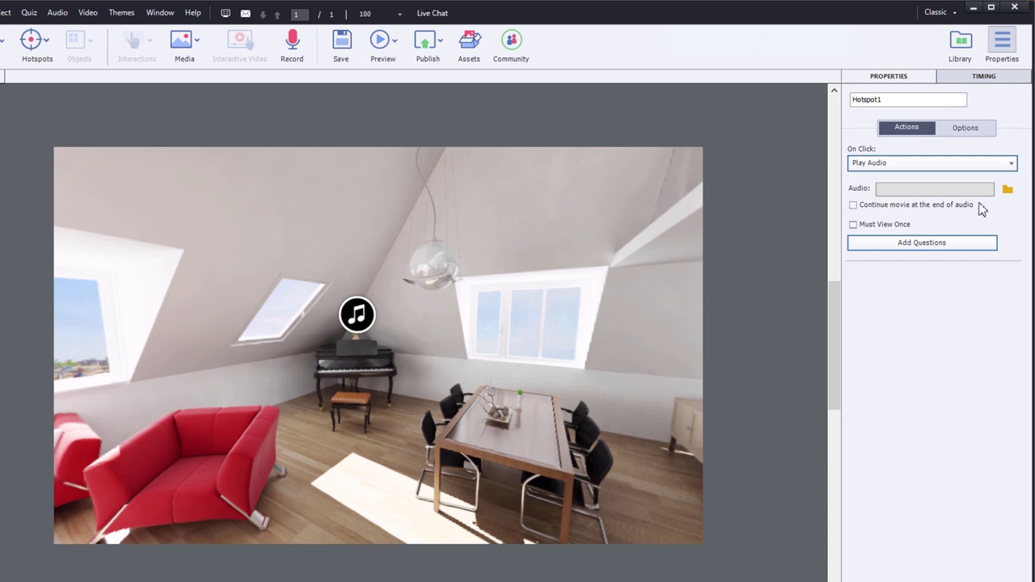
pyautogui.click(1008, 191)
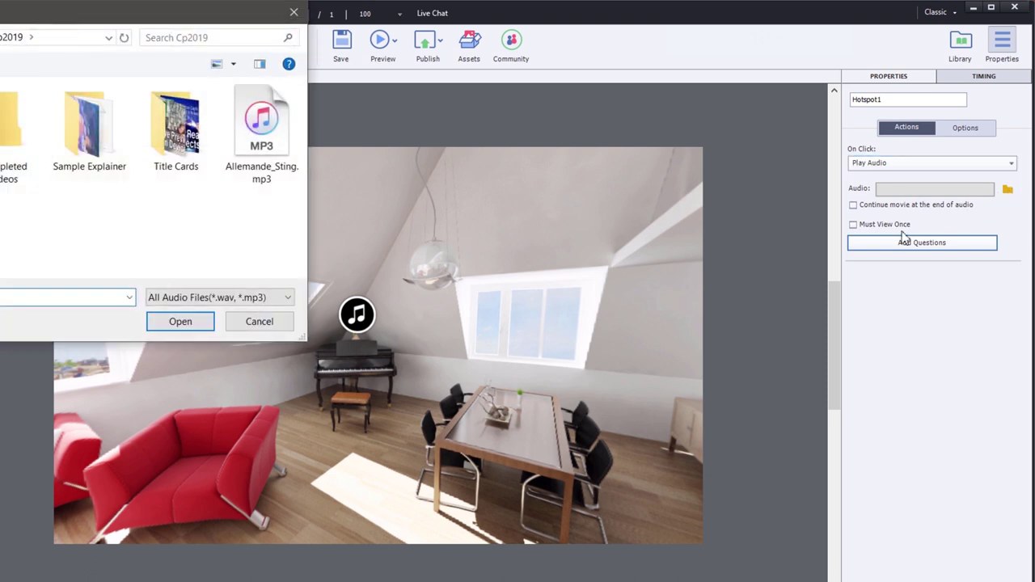
pyautogui.click(265, 139)
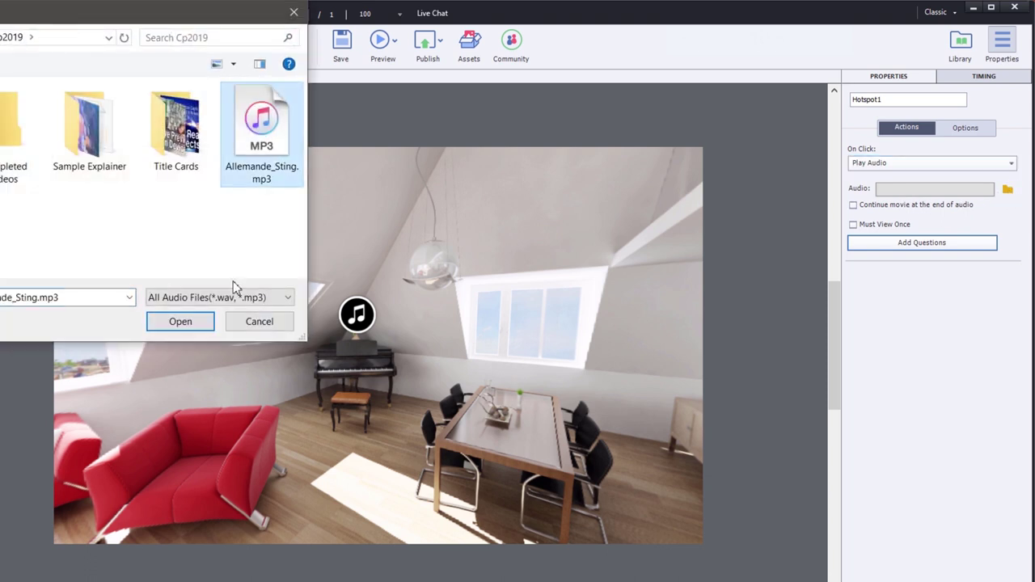
pyautogui.click(174, 321)
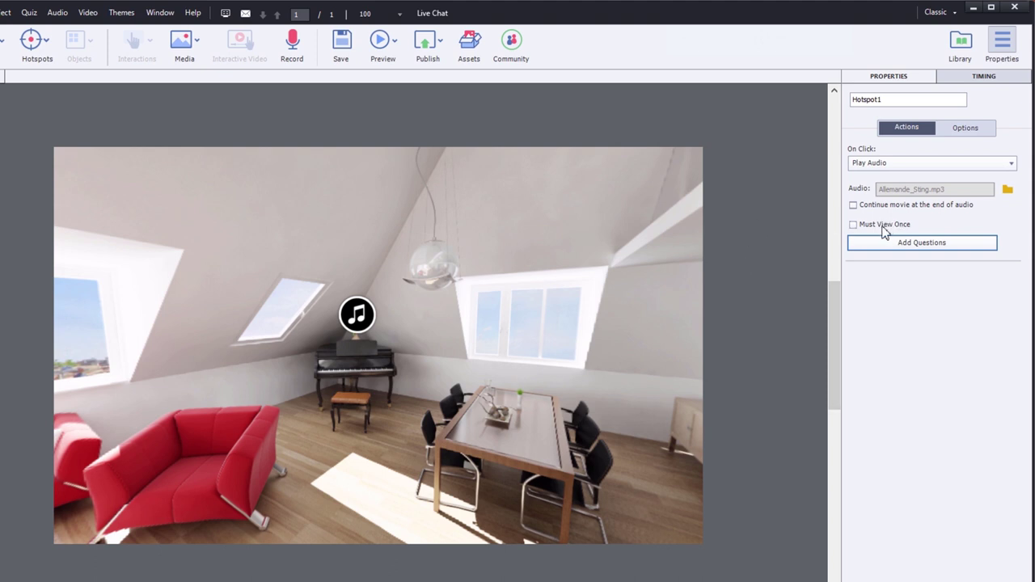
pyautogui.click(778, 308)
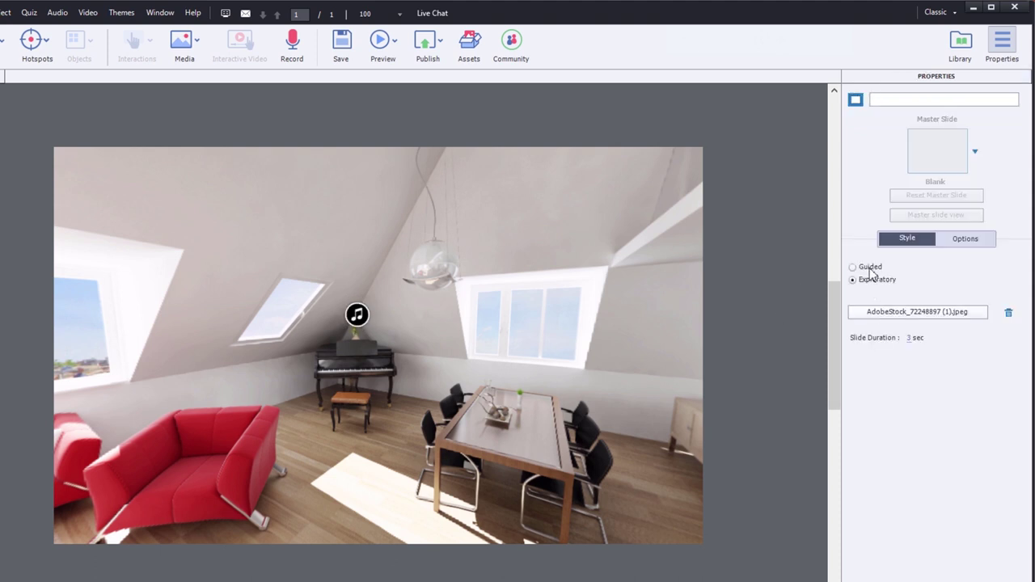
pyautogui.click(358, 317)
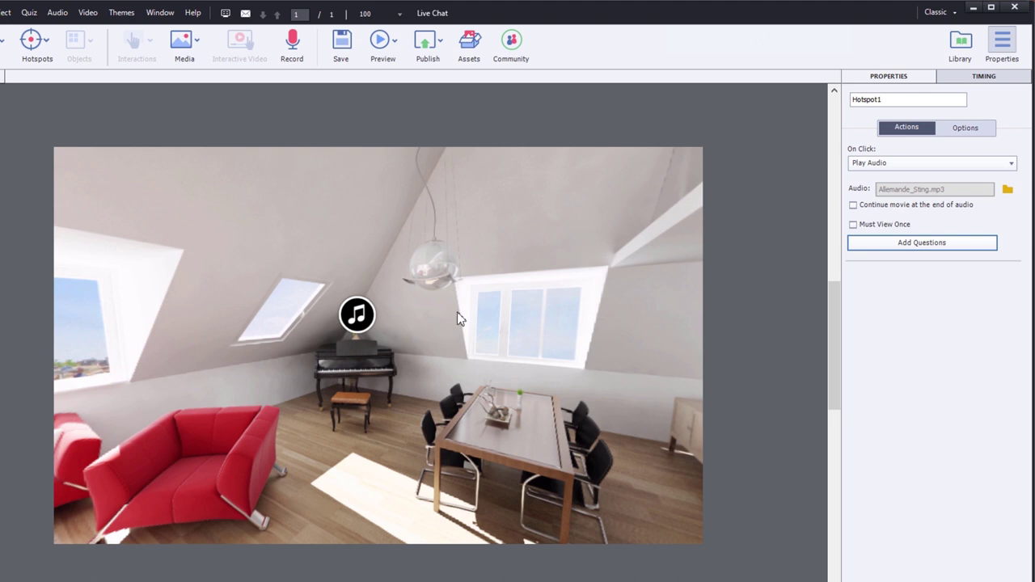
# Step: Rotate the panorama to the sofas and balcony doors and add an image hotspot there
pyautogui.moveTo(240, 248); pyautogui.dragTo(596, 224)
pyautogui.moveTo(315, 253); pyautogui.dragTo(482, 253)
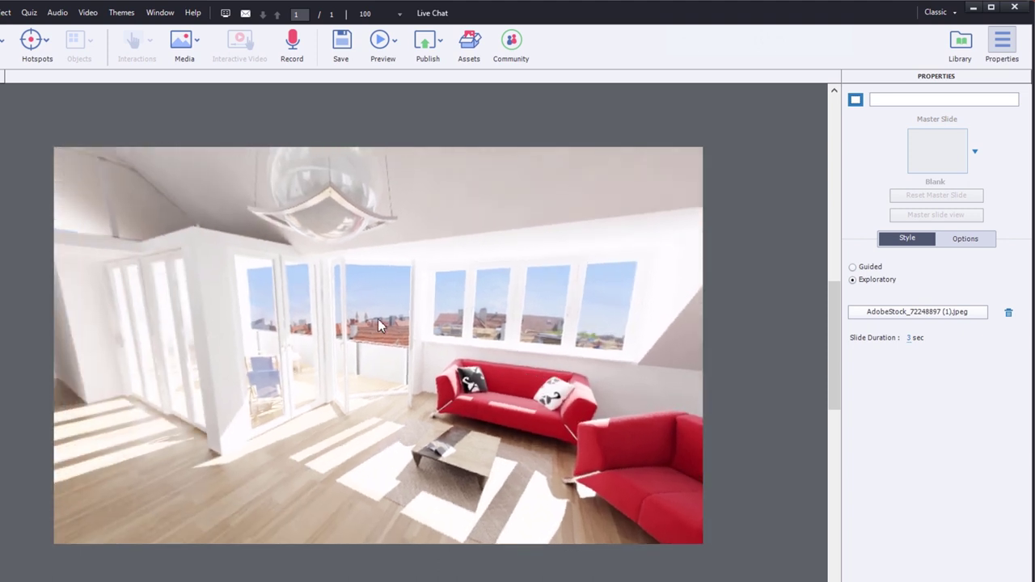
pyautogui.click(36, 44)
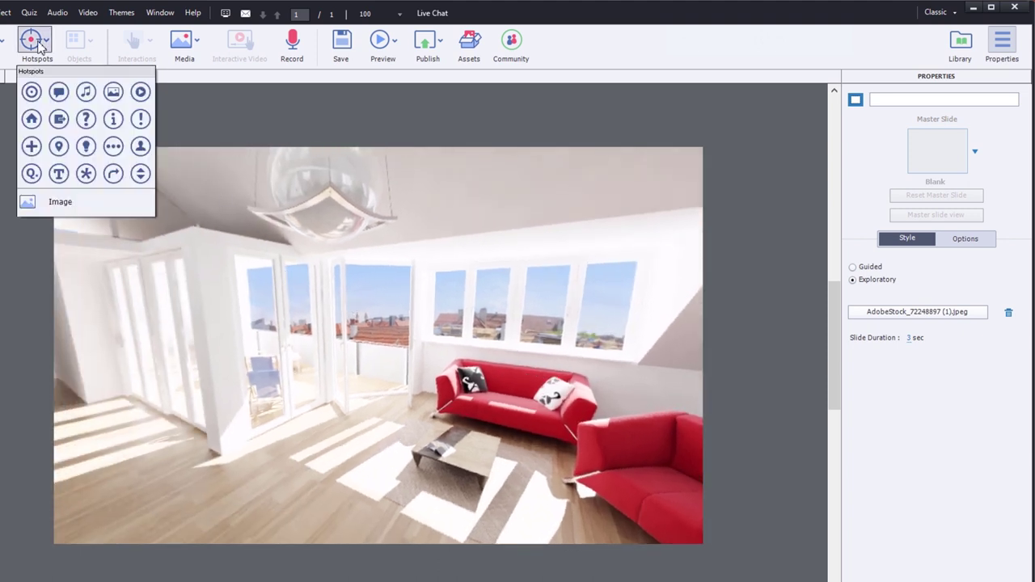
pyautogui.click(113, 92)
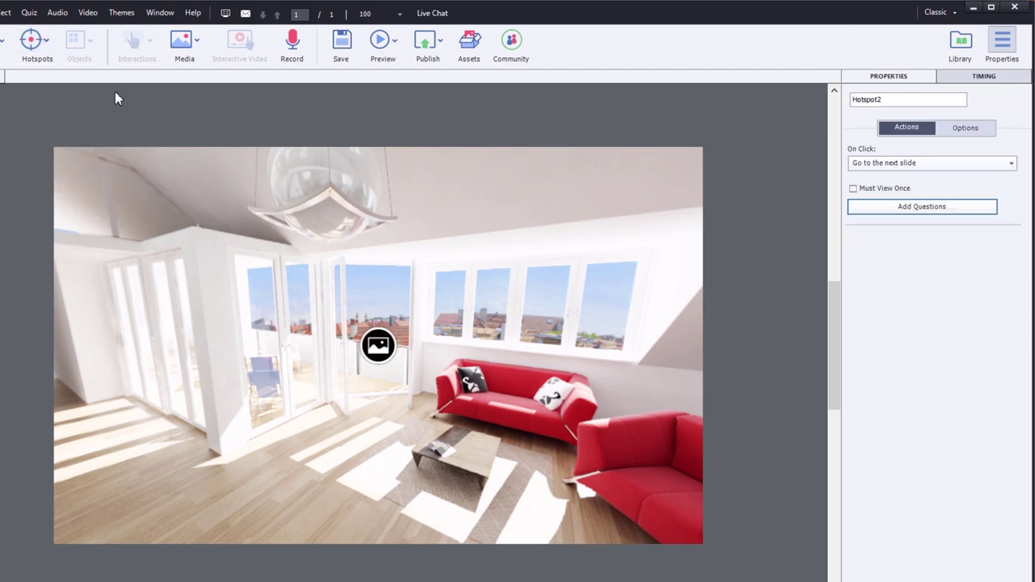
# Step: Make the hotspot display untitled-panorama1-1985.jpg on click for 5 seconds
pyautogui.click(909, 165)
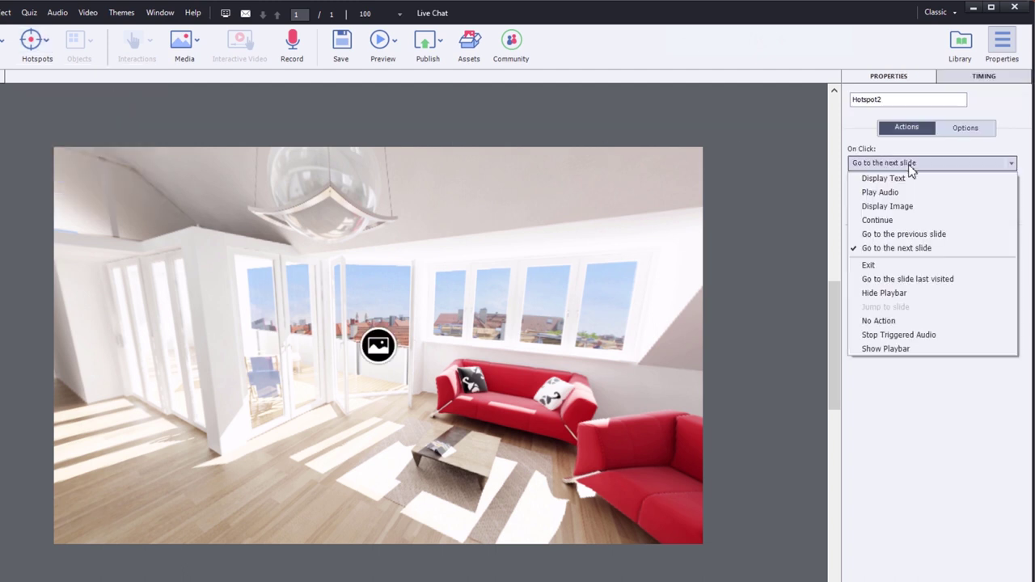
pyautogui.click(914, 206)
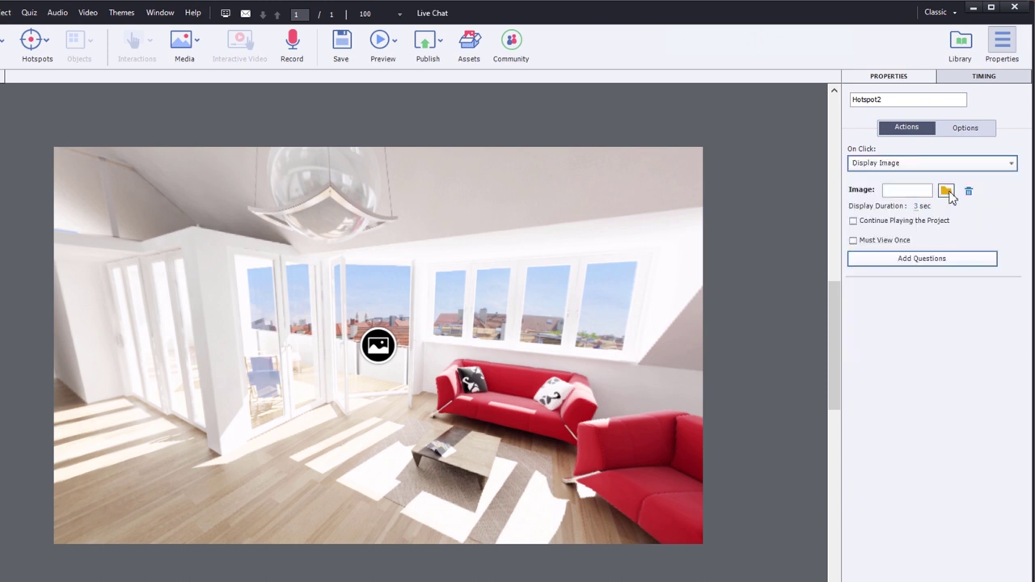
pyautogui.click(946, 191)
pyautogui.click(239, 154)
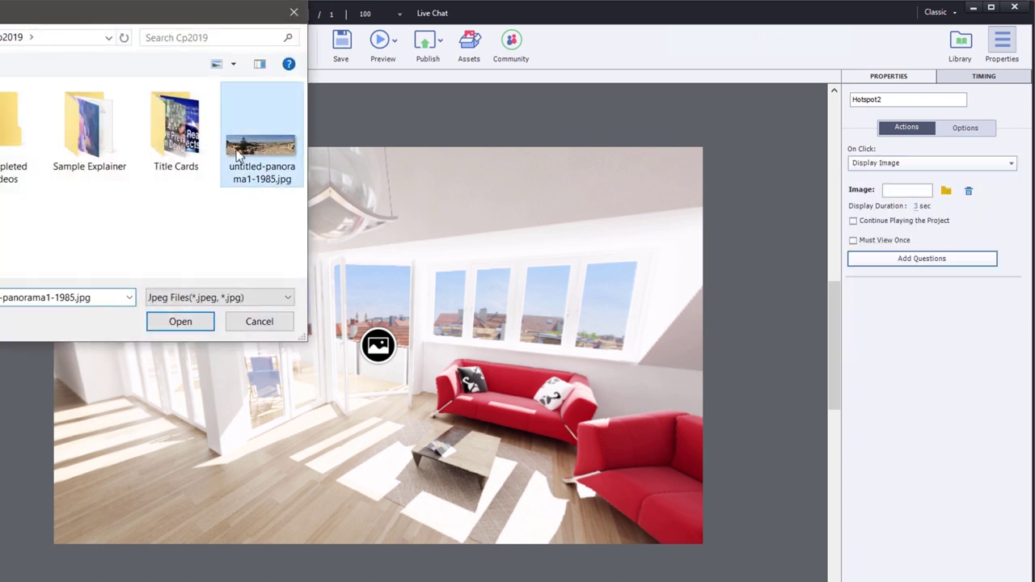
pyautogui.click(180, 322)
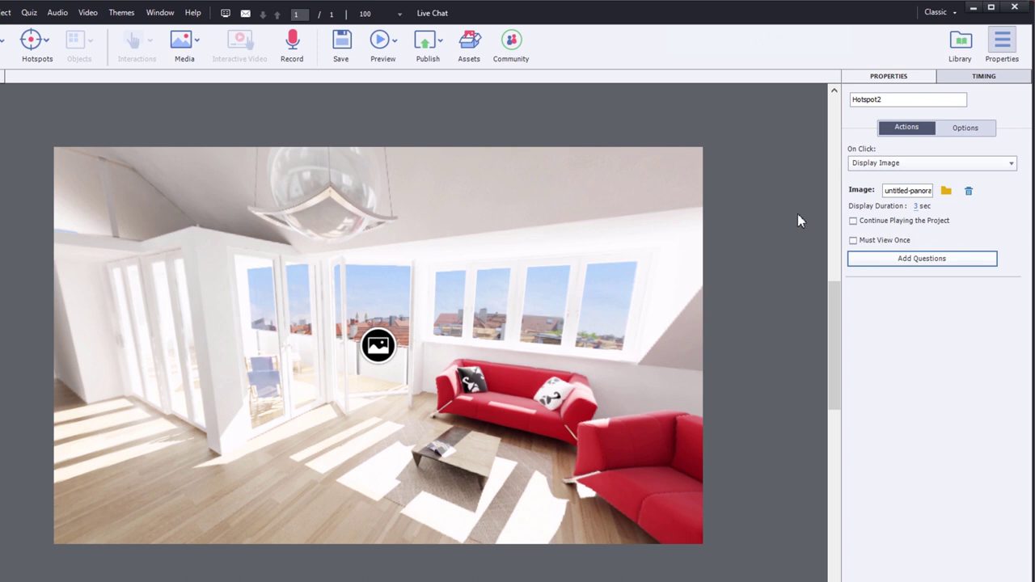
pyautogui.click(920, 207)
pyautogui.write('5')
pyautogui.press('Return')
# Step: Rotate toward the staircase and place an info hotspot beside the hallway
pyautogui.moveTo(245, 280); pyautogui.dragTo(607, 282)
pyautogui.click(518, 266)
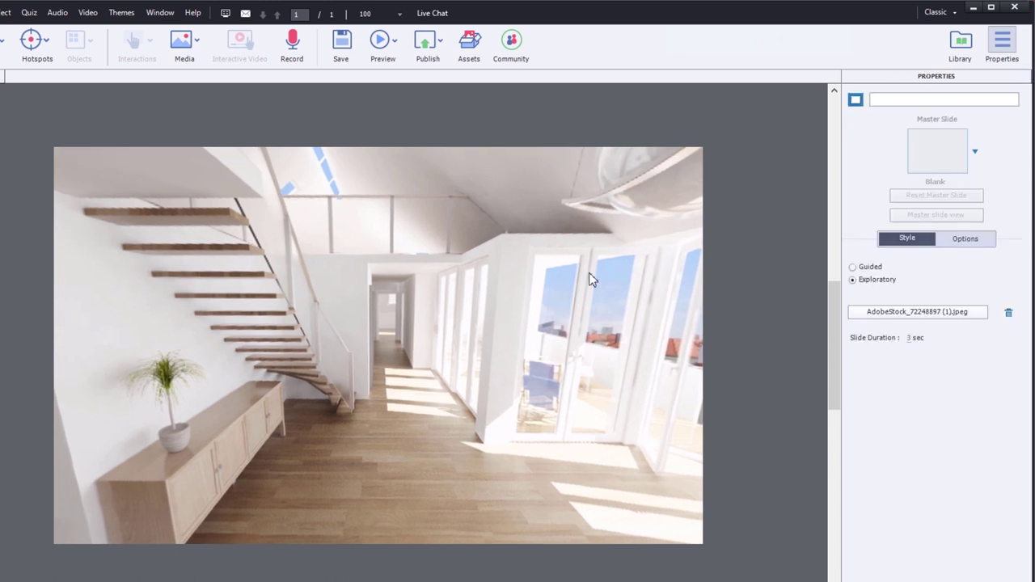
pyautogui.click(39, 44)
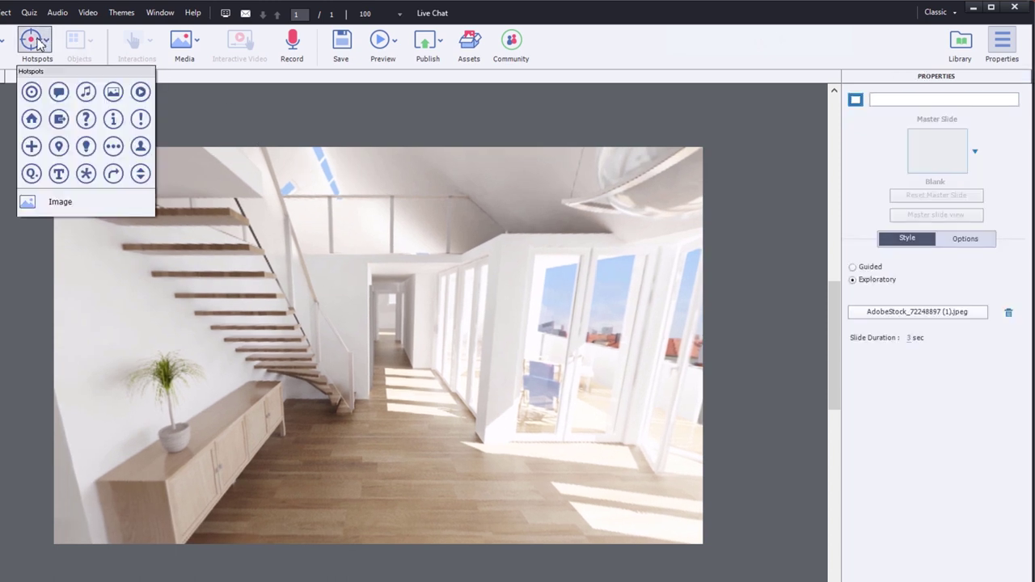
pyautogui.click(114, 121)
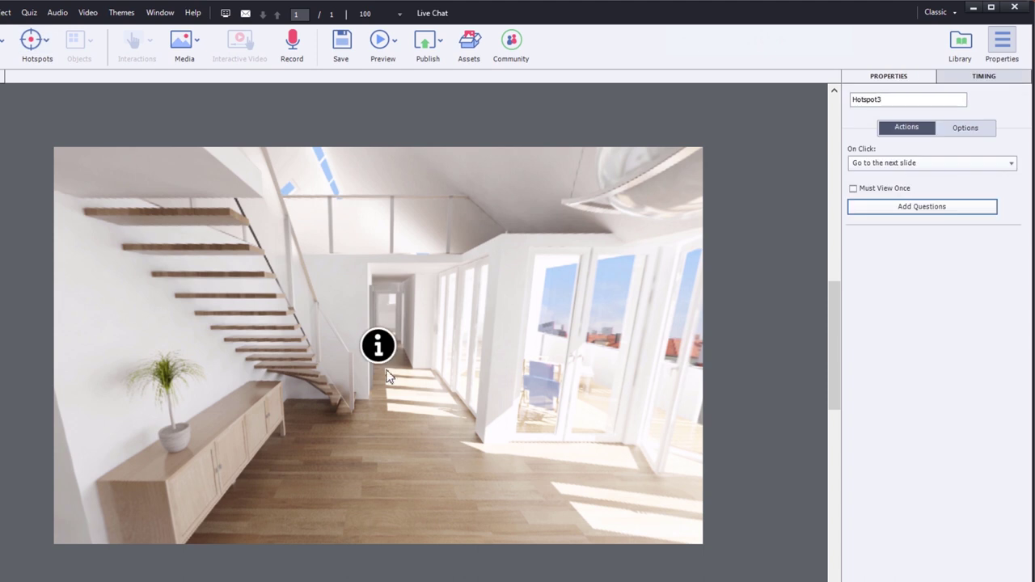
pyautogui.moveTo(376, 341); pyautogui.dragTo(383, 275)
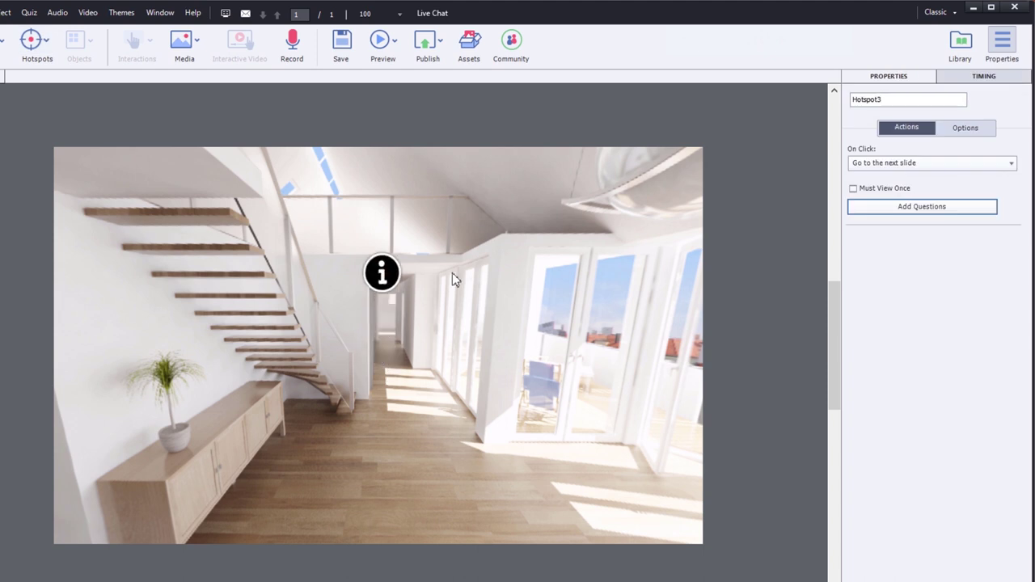
# Step: Set the hotspot to display pasted Lorem ipsum text for 5 seconds on click
pyautogui.click(896, 164)
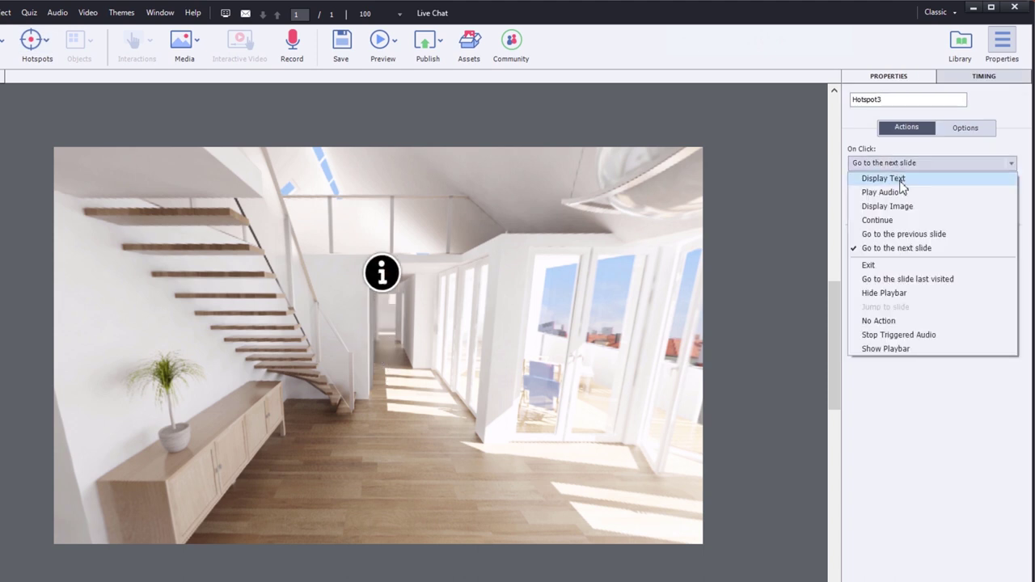
pyautogui.click(883, 178)
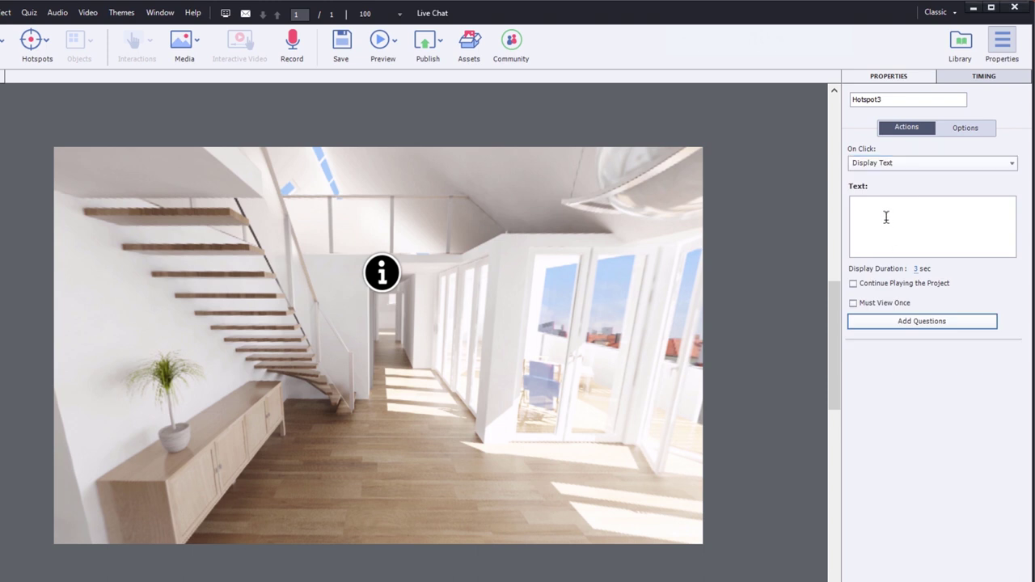
pyautogui.click(878, 212)
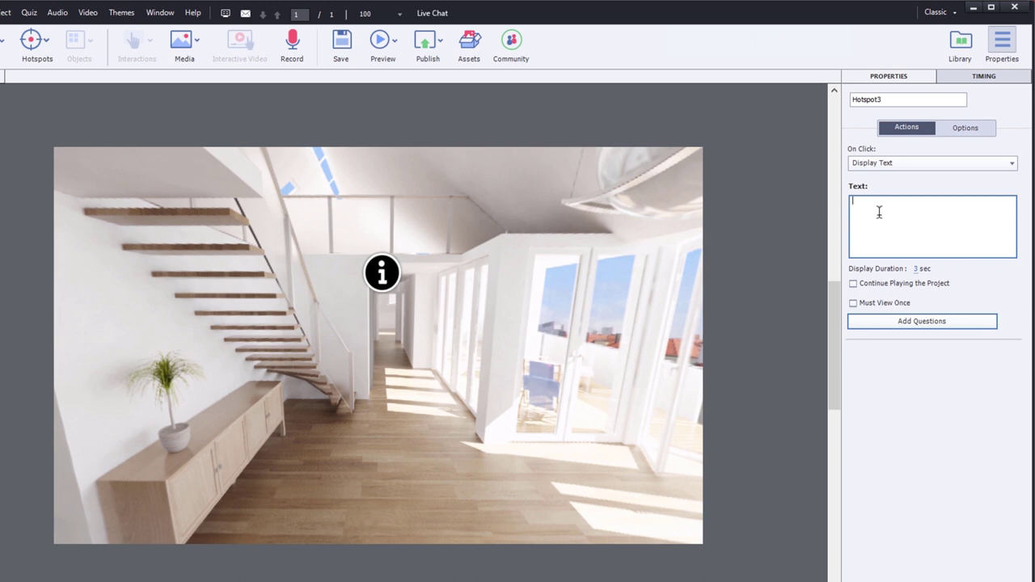
pyautogui.write('Lorem ipsum dolor sit amet, consectetur adipiscing elit. Nulla facilisis tempus nulla vel molestie. Sed sodales efficitur felis nec accumsan.')
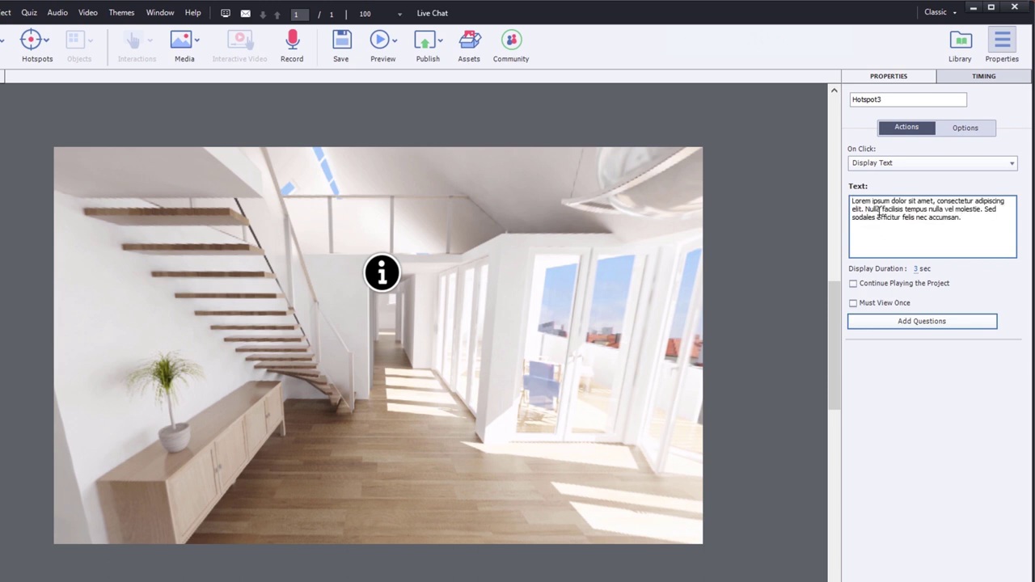
pyautogui.click(918, 270)
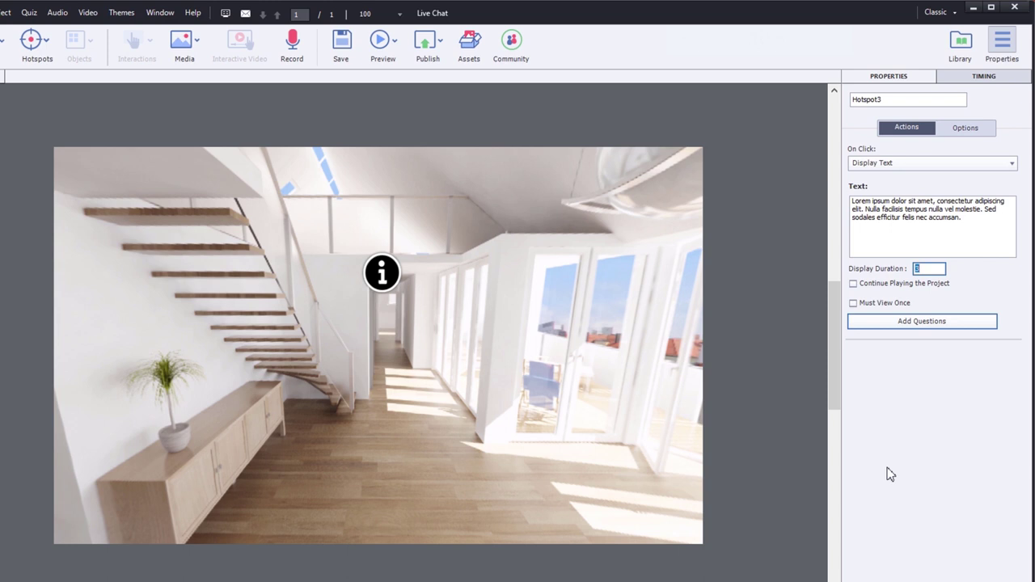
pyautogui.write('5')
pyautogui.press('Return')
# Step: Add a question hotspot in the kitchen view, keeping On Click as Go to the next slide
pyautogui.moveTo(137, 352); pyautogui.dragTo(641, 334)
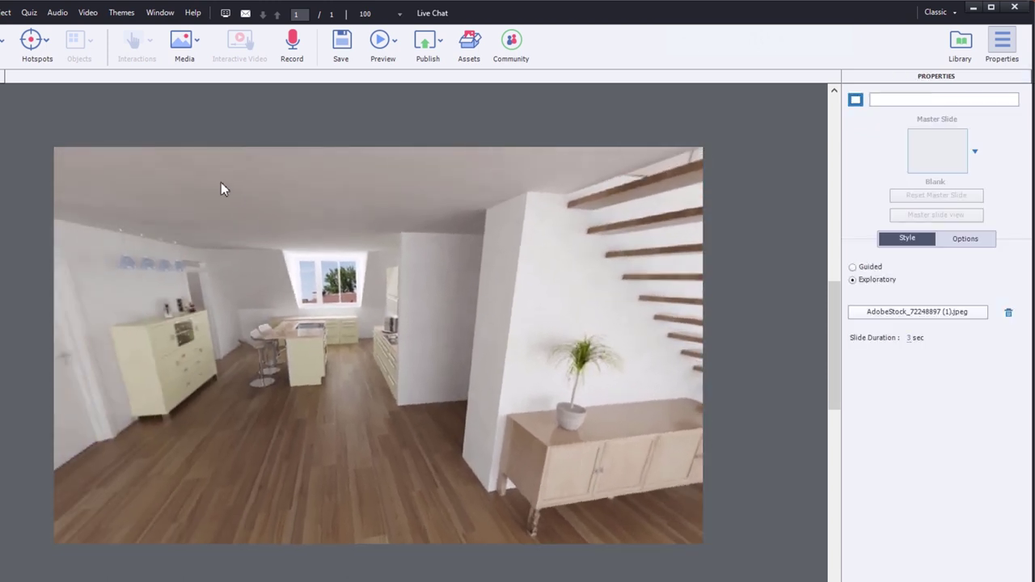
pyautogui.click(44, 40)
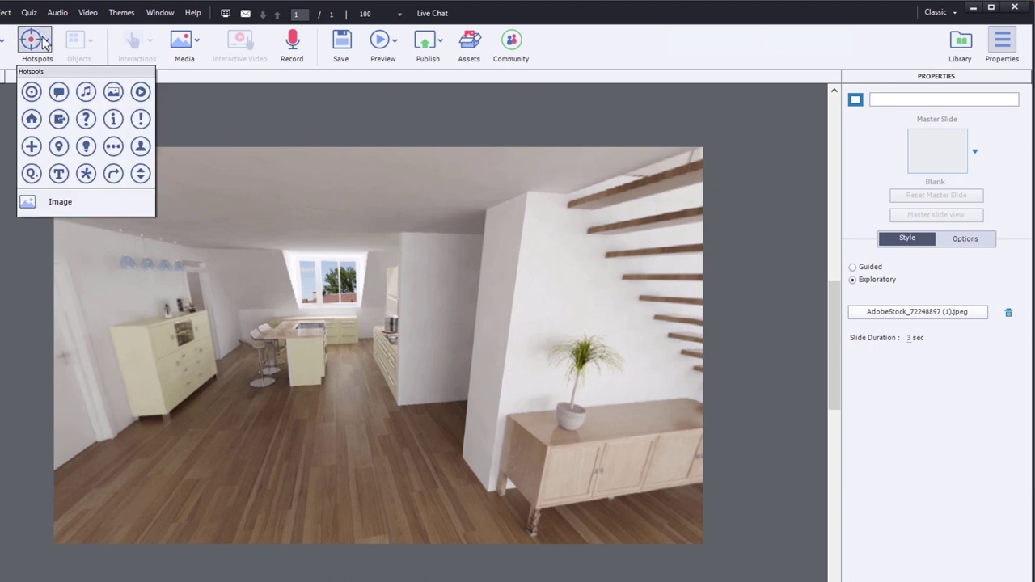
pyautogui.click(32, 174)
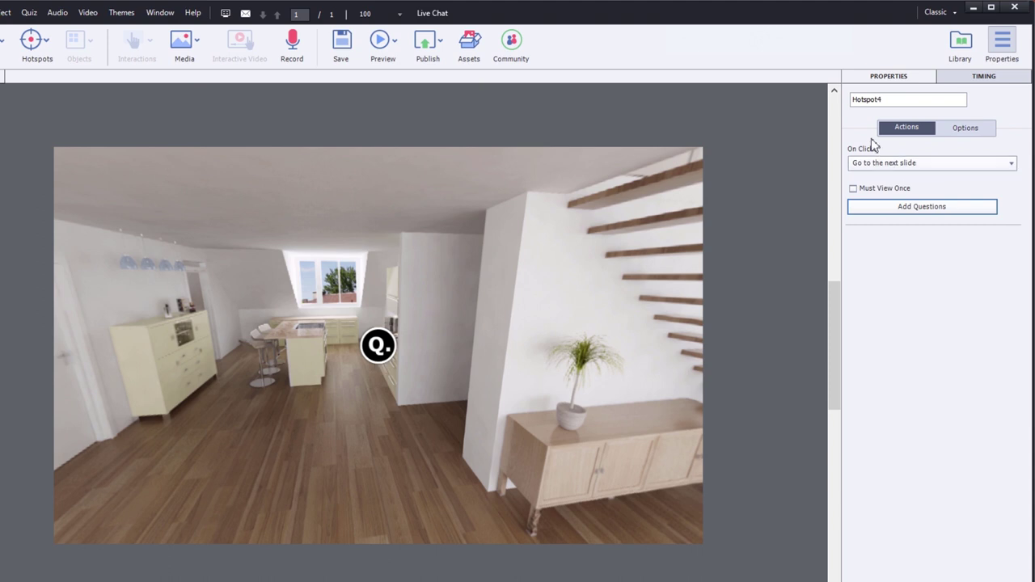
pyautogui.click(888, 164)
pyautogui.click(887, 165)
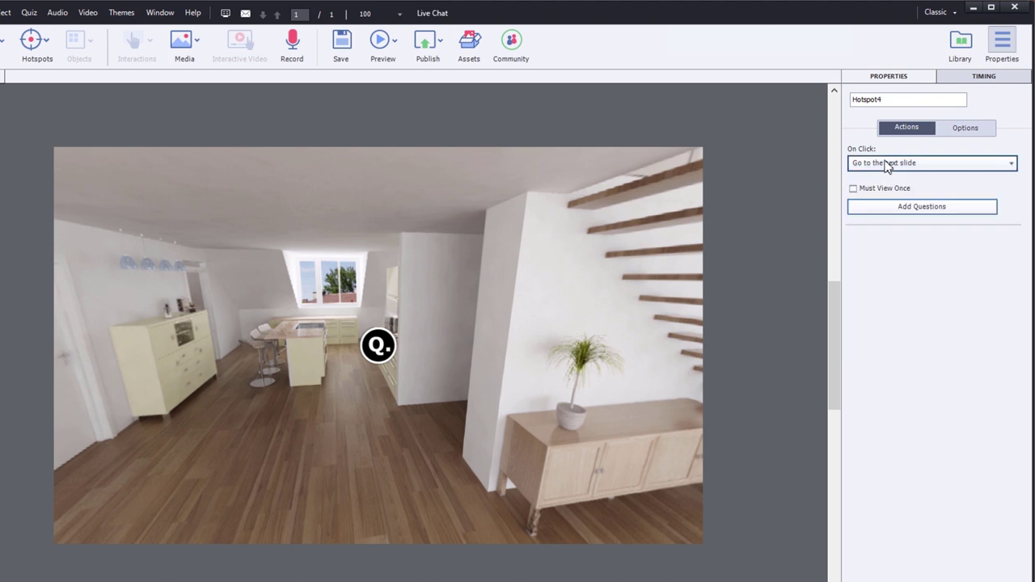
# Step: Insert one graded Multiple Choice question slide and add a third answer option
pyautogui.click(943, 209)
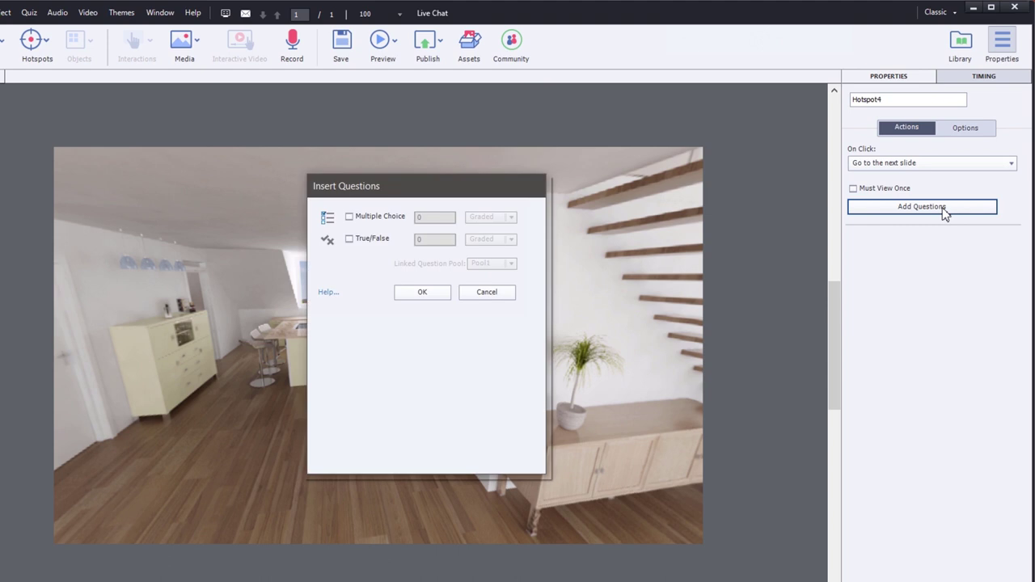
pyautogui.click(350, 219)
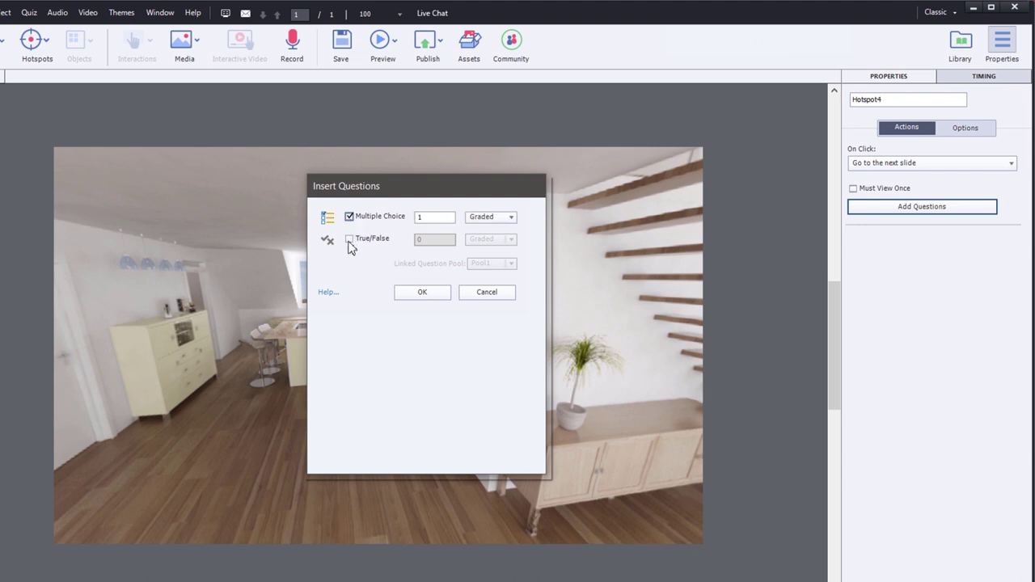
pyautogui.click(349, 240)
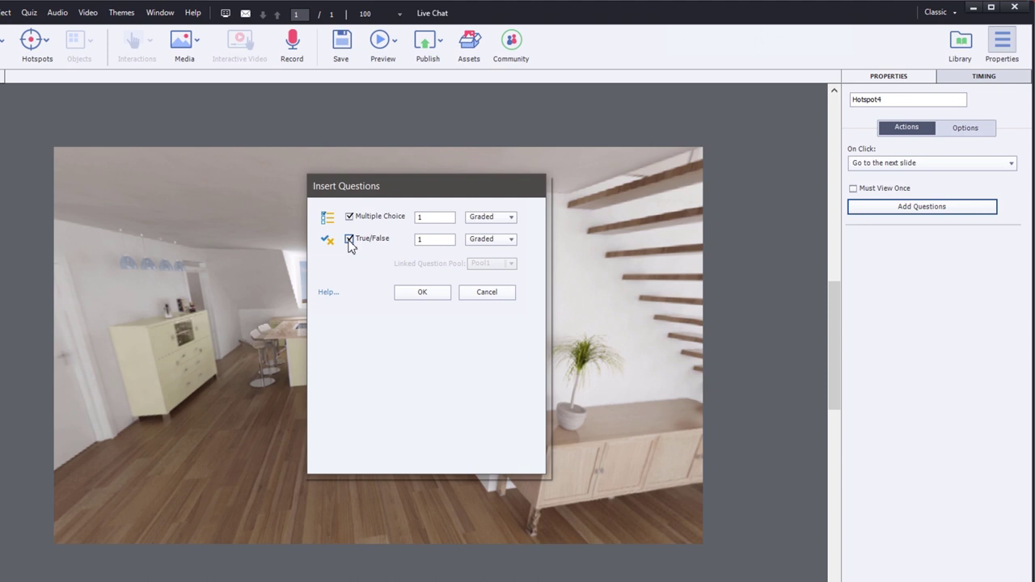
pyautogui.click(349, 241)
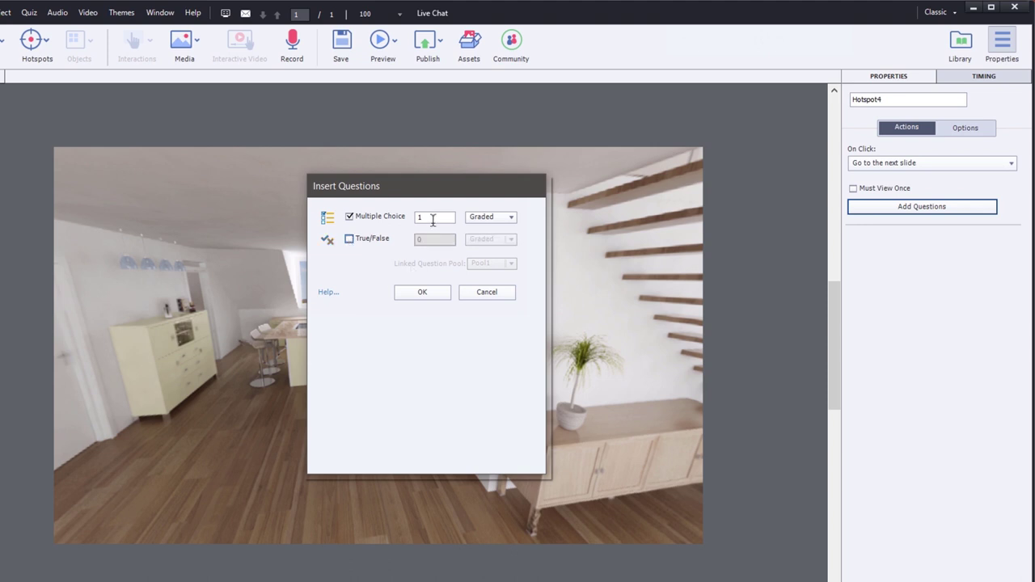
pyautogui.click(422, 293)
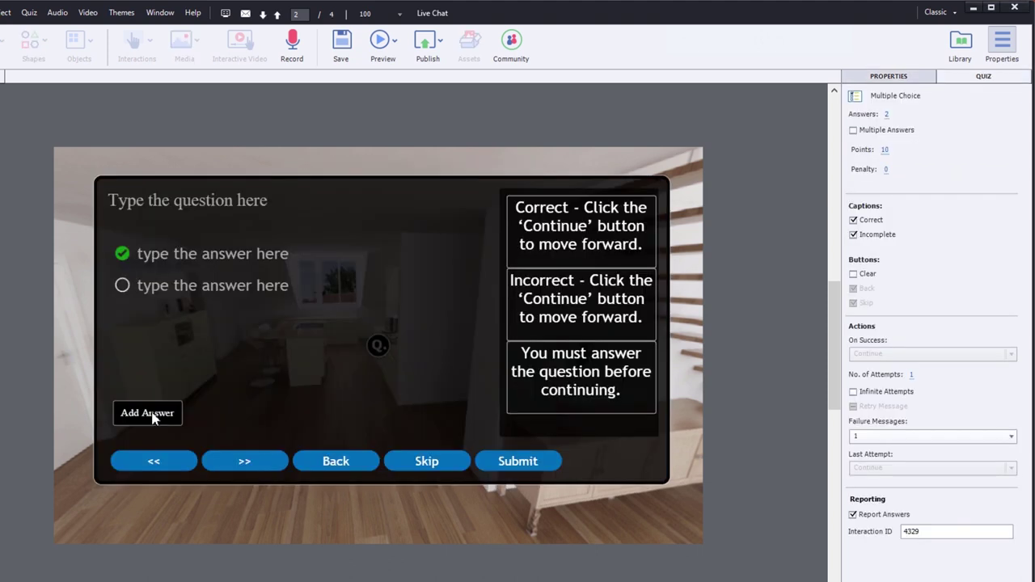
pyautogui.click(150, 414)
# Step: Paste the Canada capital question, enter answers Ottawa, Toronto, Vancouver, and return to slide 1
pyautogui.click(124, 200)
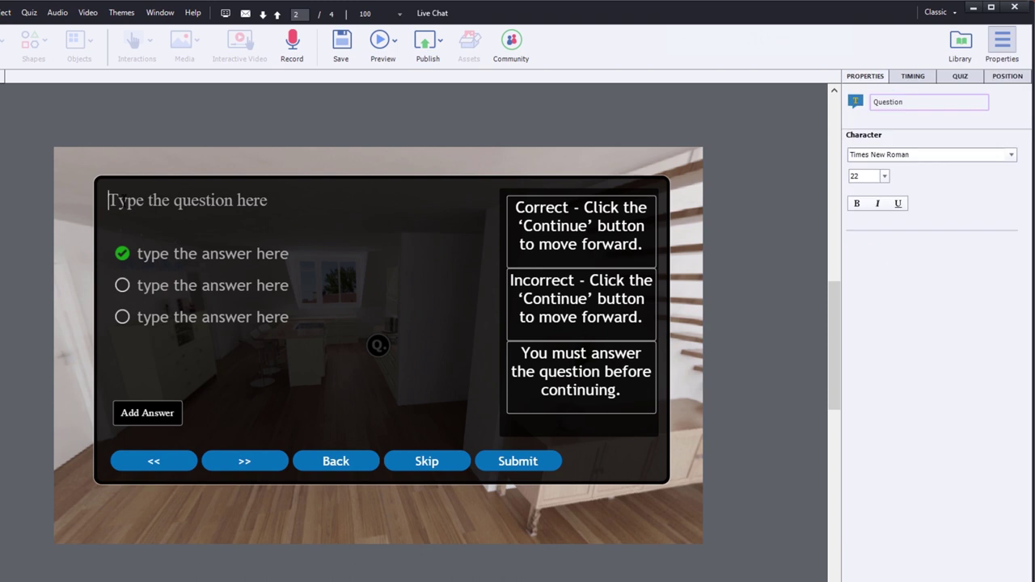
pyautogui.write('Which of the following cities is the capital of Canada?')
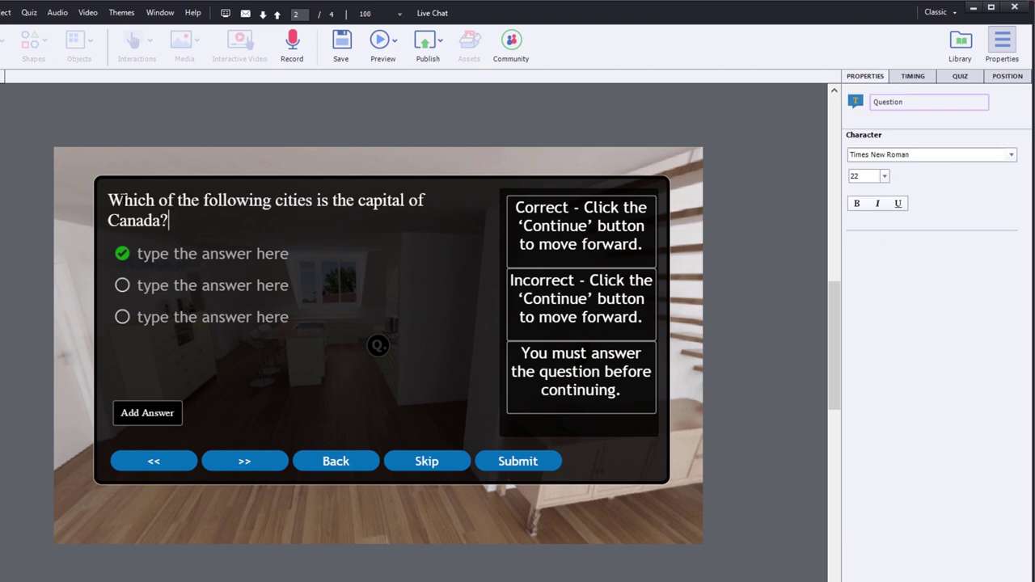
pyautogui.click(154, 253)
pyautogui.write('Ottawa')
pyautogui.click(188, 294)
pyautogui.write('Toronto')
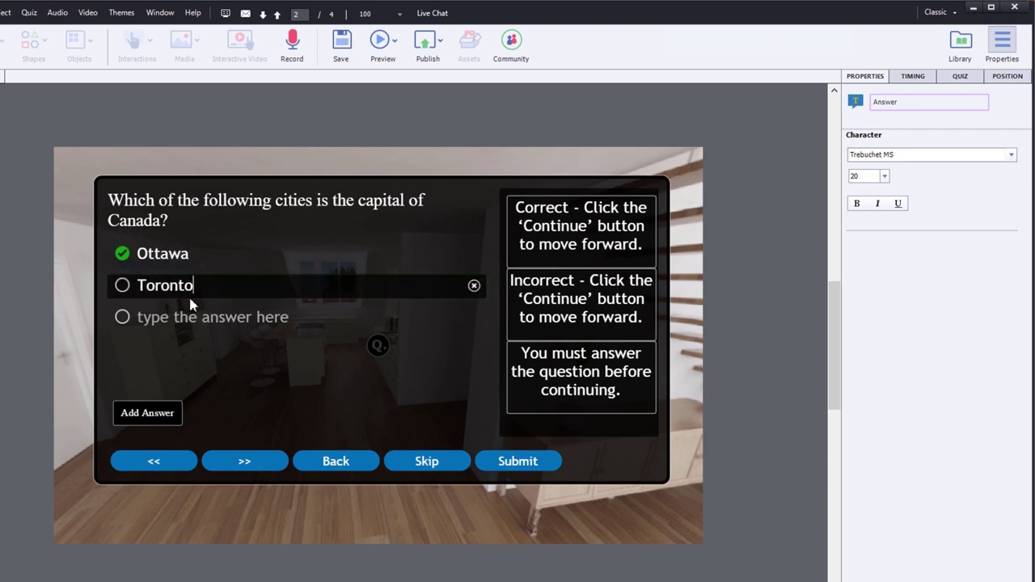
pyautogui.click(167, 324)
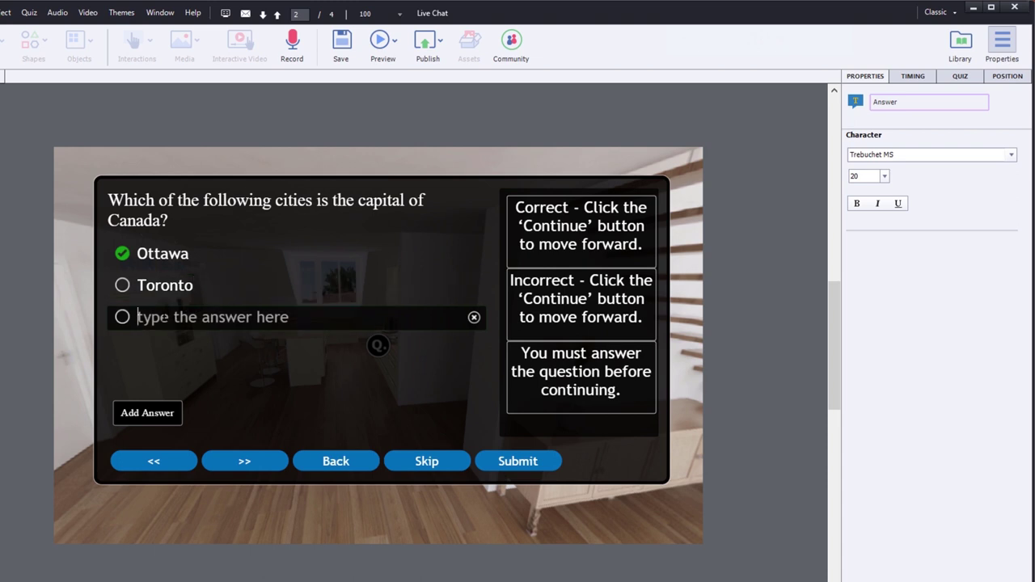
pyautogui.write('Vancouve')
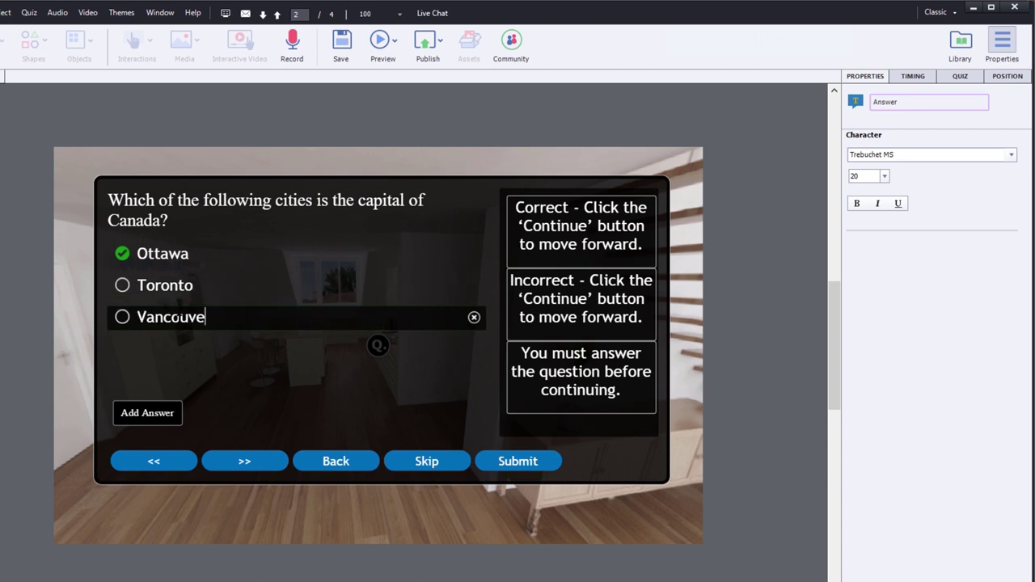
pyautogui.write('r')
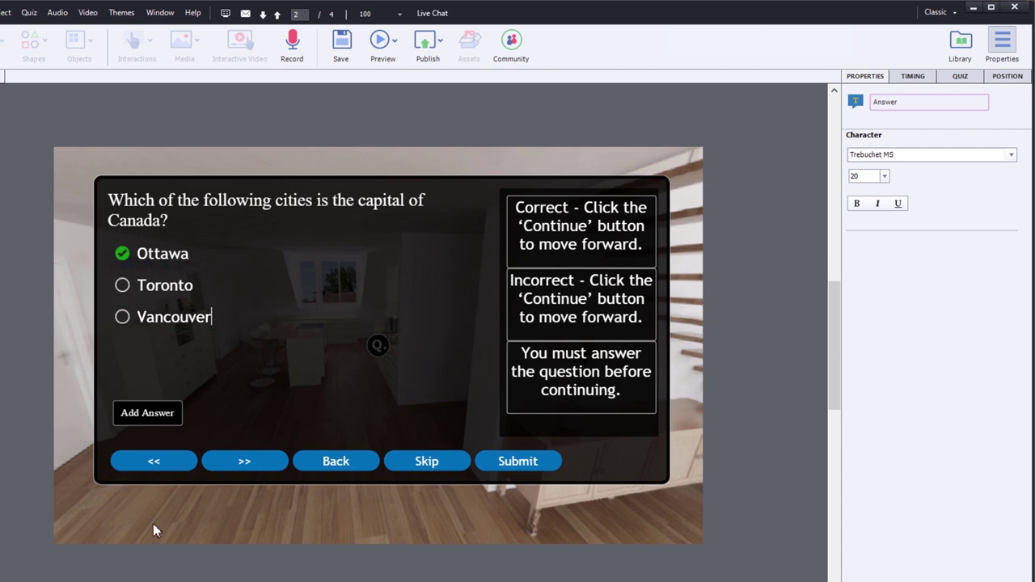
pyautogui.press('pageup')
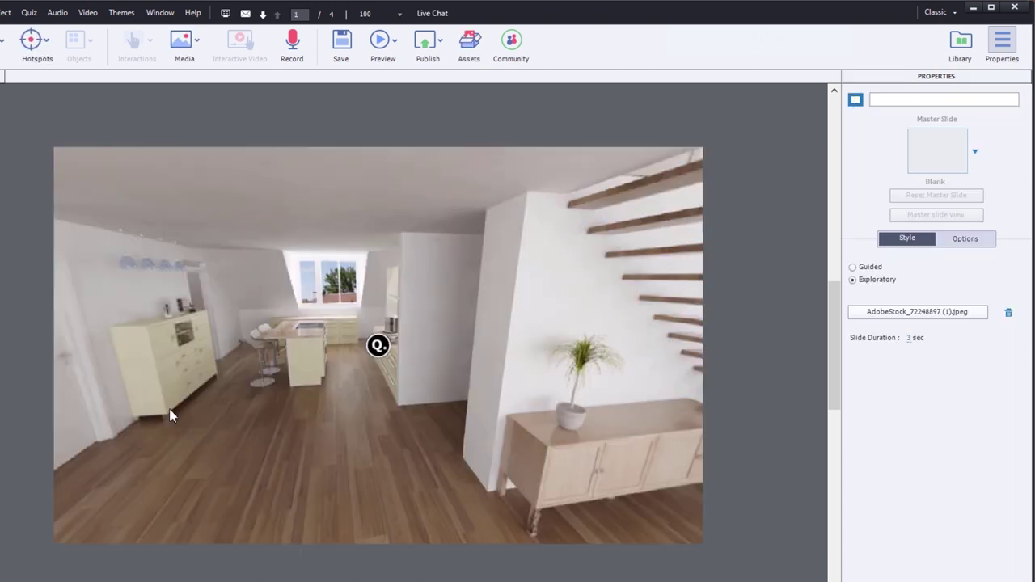
# Step: Turn toward the dining table and add a next-slide arrow hotspot by the doorway
pyautogui.moveTo(173, 363); pyautogui.dragTo(503, 358)
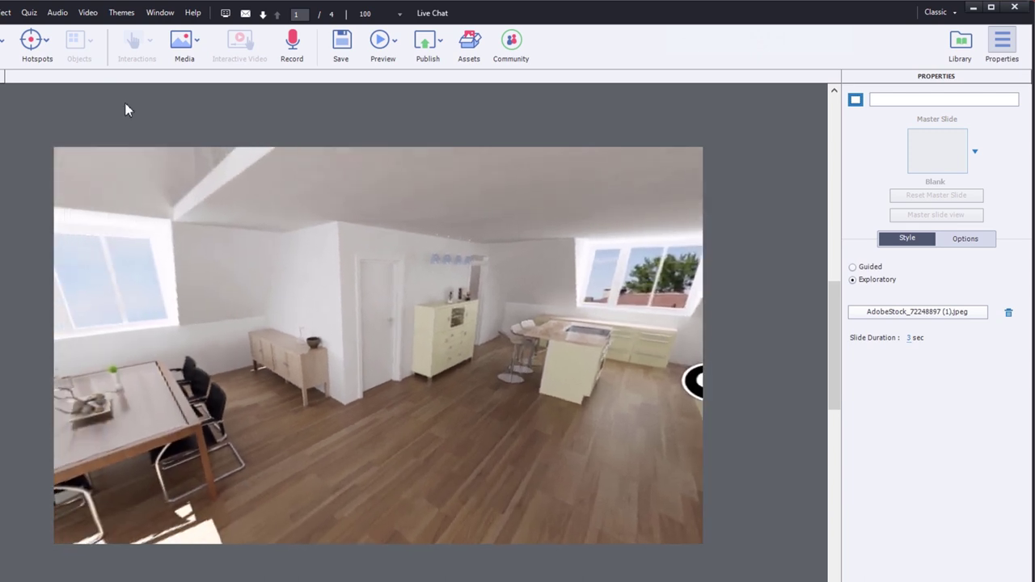
pyautogui.click(48, 43)
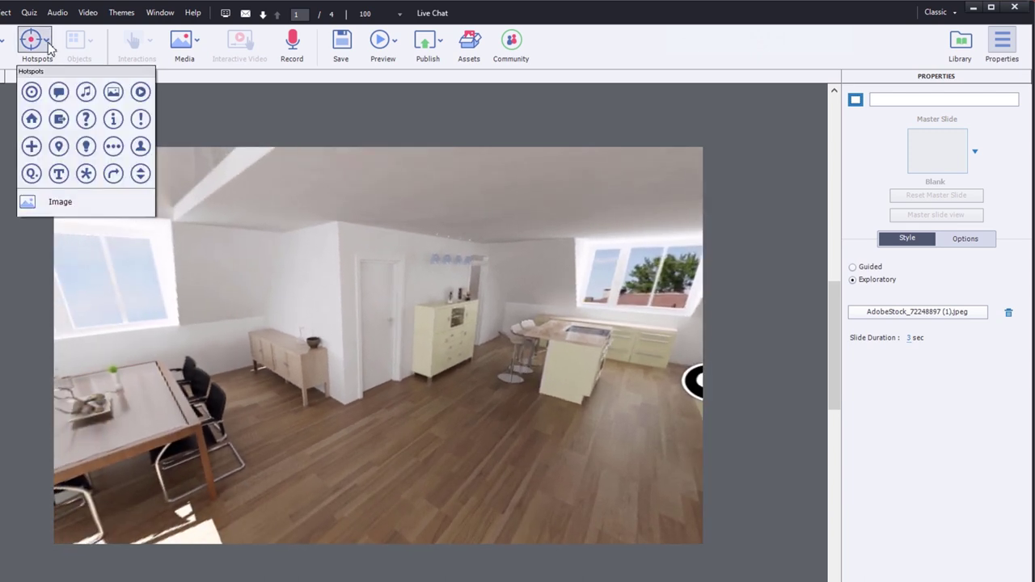
pyautogui.click(114, 177)
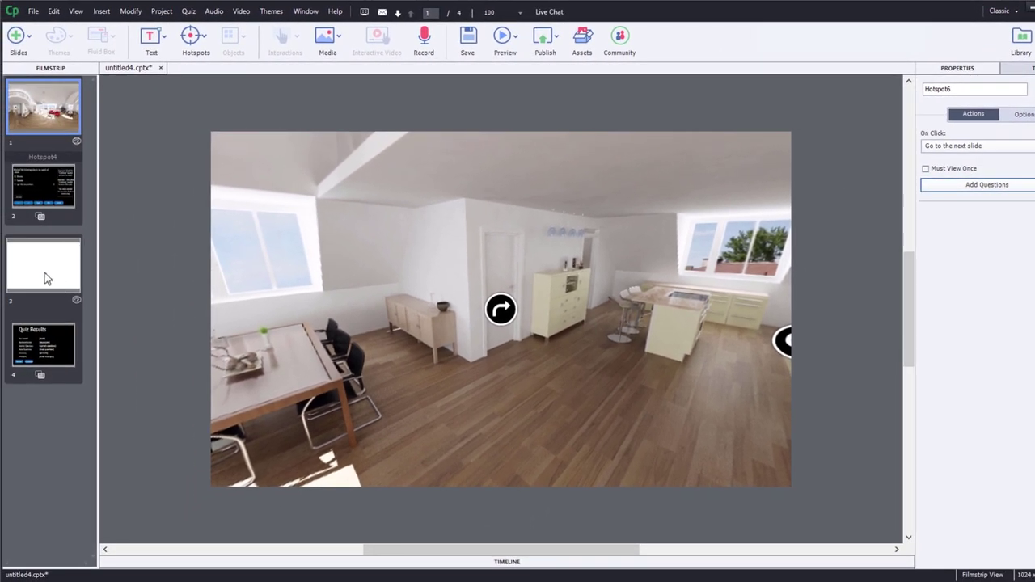
# Step: Select blank slide 3 and apply the AdobeStock_72248897 panorama from Backgrounds as its 360° image
pyautogui.click(44, 348)
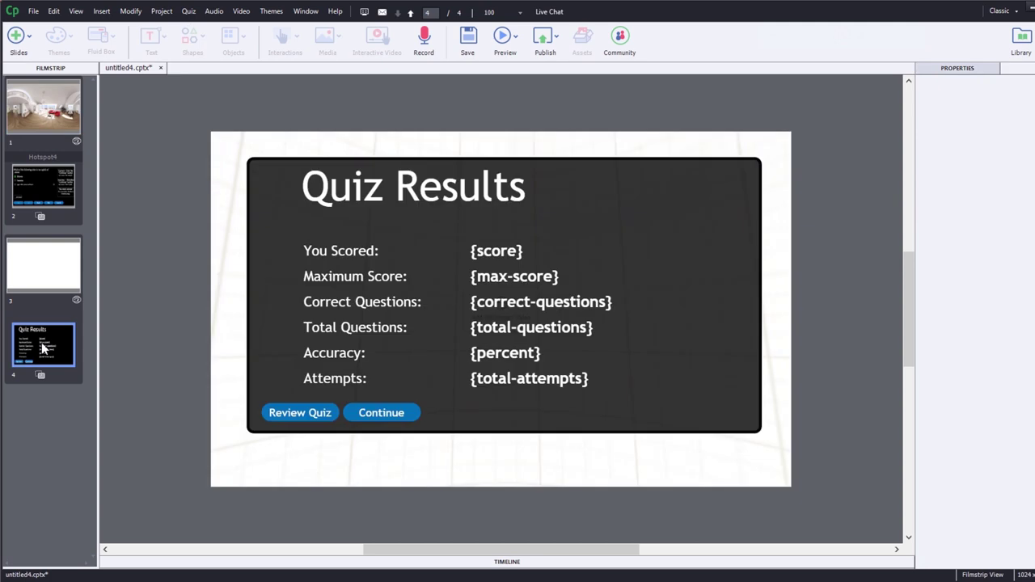
pyautogui.click(37, 269)
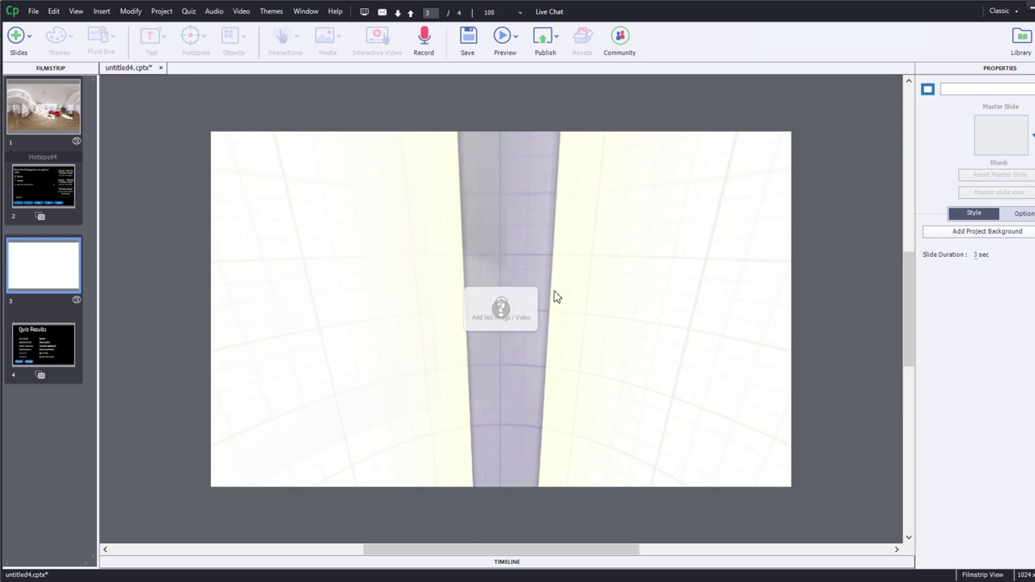
pyautogui.click(502, 304)
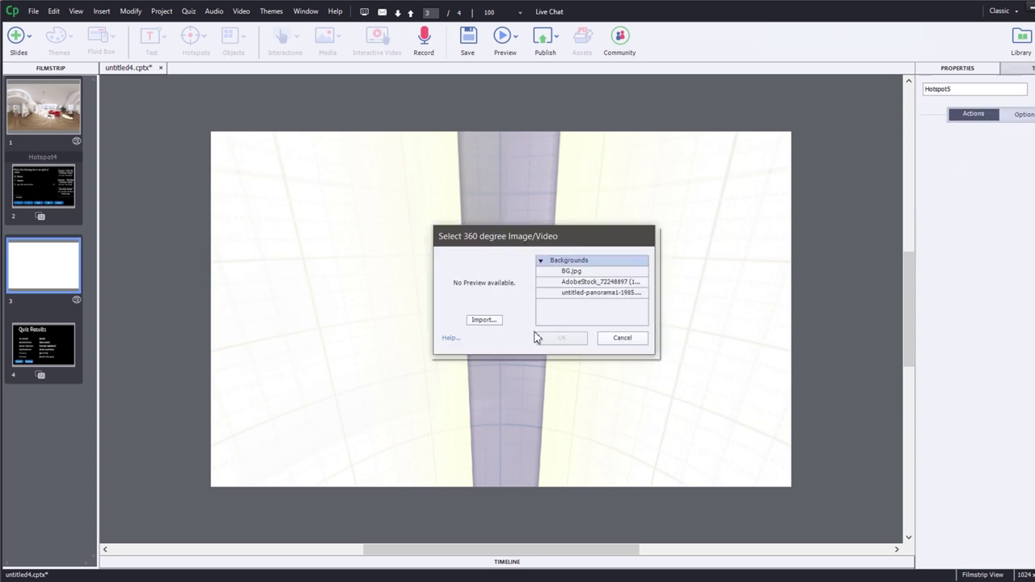
pyautogui.click(597, 283)
pyautogui.click(561, 340)
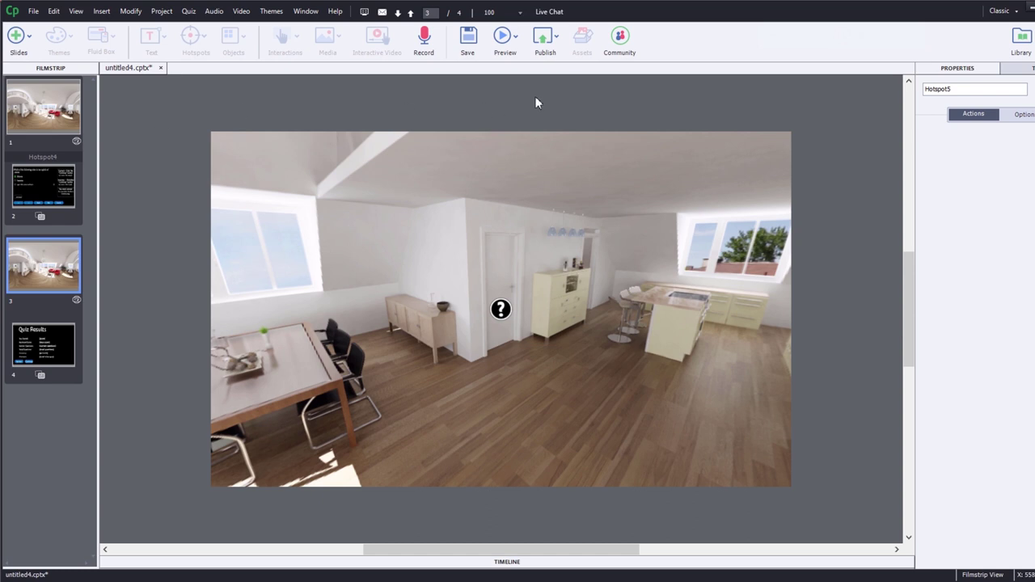
# Step: Preview the entire project, play the piano's music hotspot, and view the balcony-door panoramic photo
pyautogui.click(515, 46)
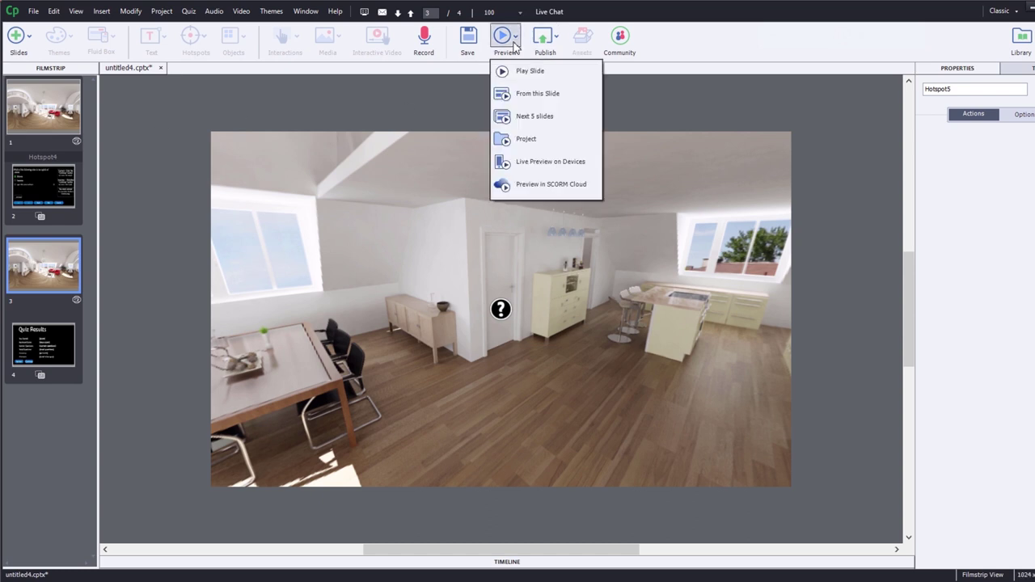
pyautogui.click(512, 139)
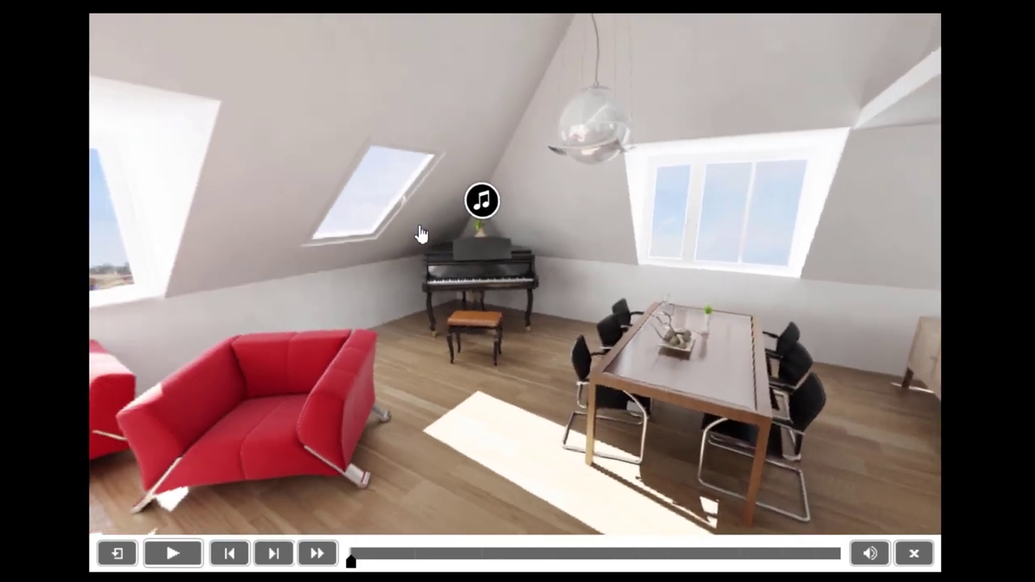
pyautogui.moveTo(445, 247); pyautogui.dragTo(537, 273)
pyautogui.click(533, 228)
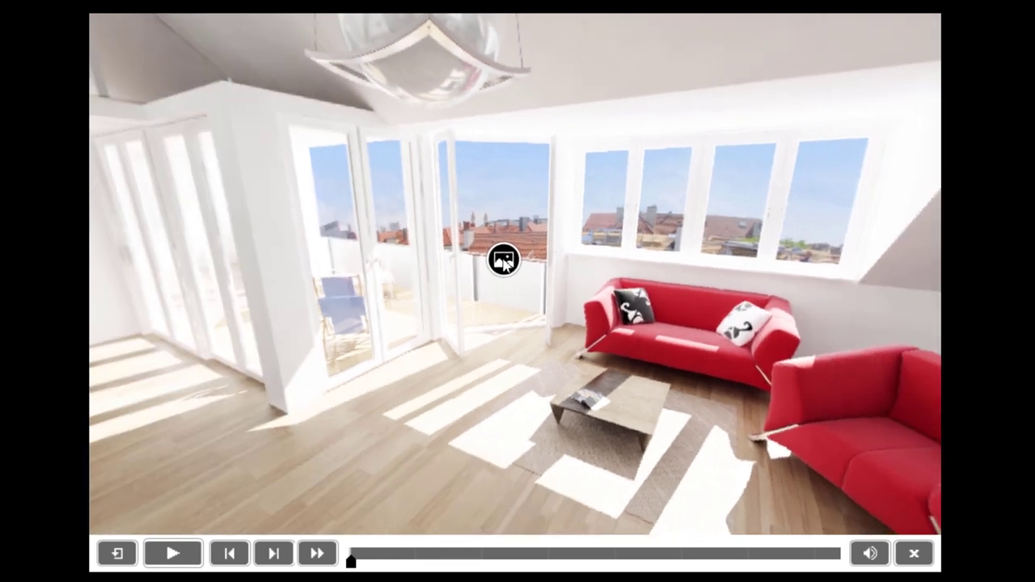
pyautogui.click(503, 260)
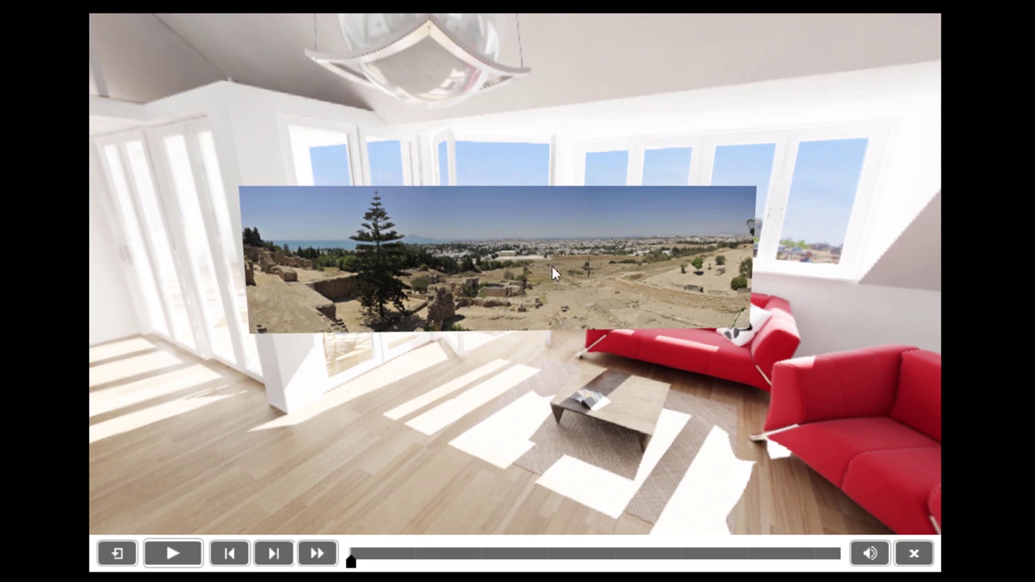
pyautogui.click(297, 390)
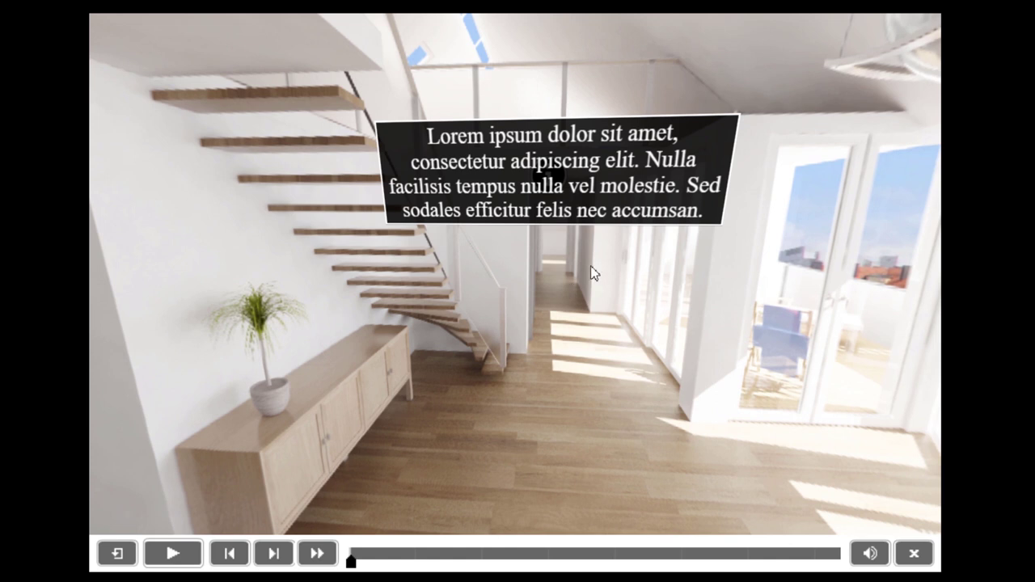
# Step: Close the Lorem ipsum text, submit Ottawa for the kitchen quiz question, then resume the tour
pyautogui.click(590, 273)
pyautogui.moveTo(181, 270); pyautogui.dragTo(751, 152)
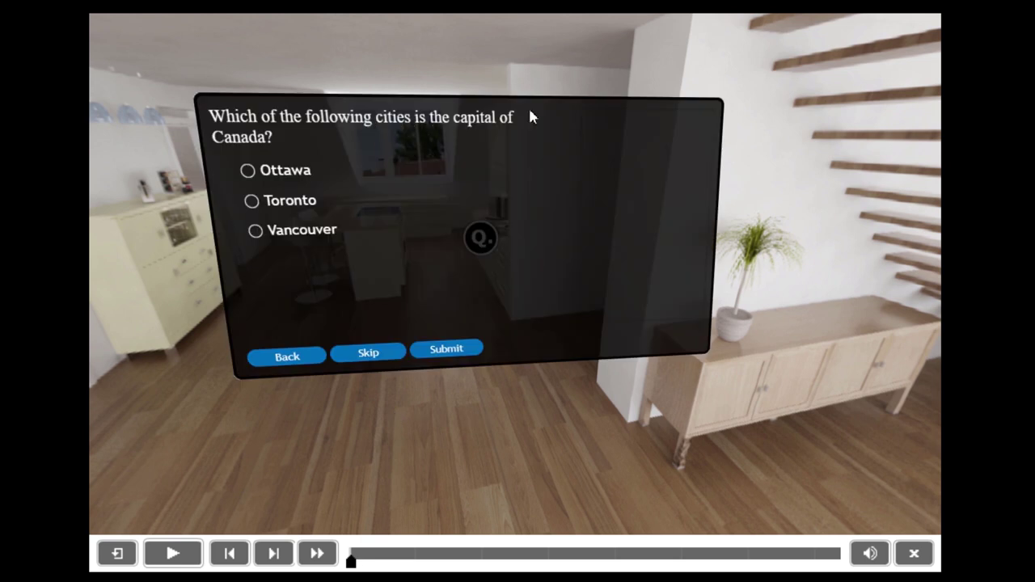
pyautogui.click(249, 172)
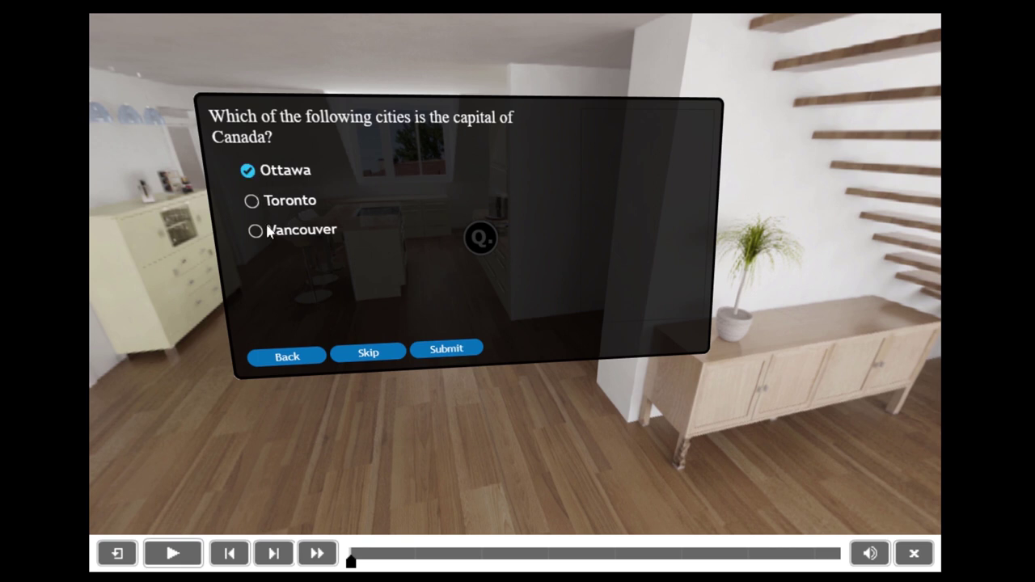
pyautogui.click(461, 354)
pyautogui.click(453, 353)
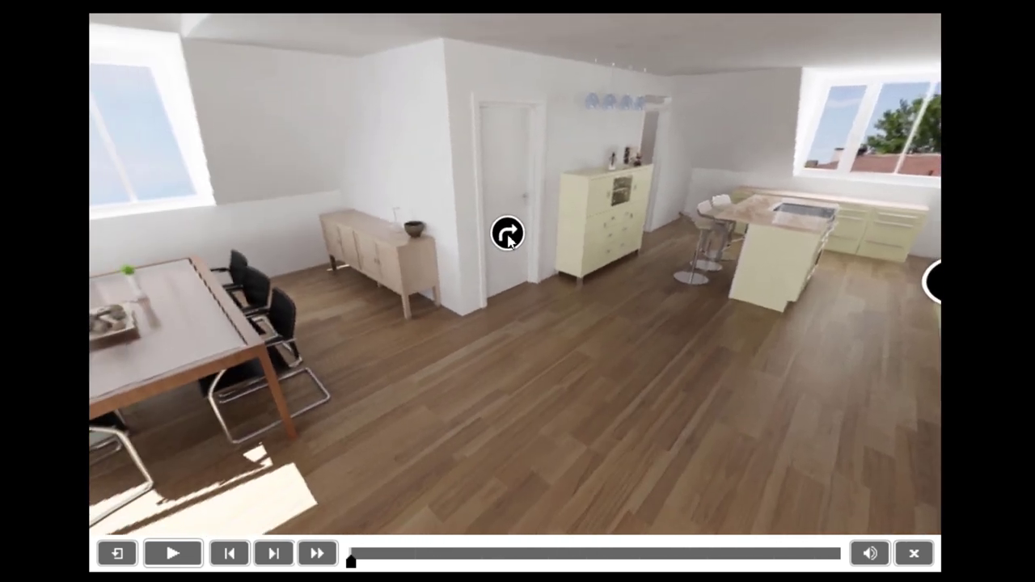
pyautogui.click(507, 234)
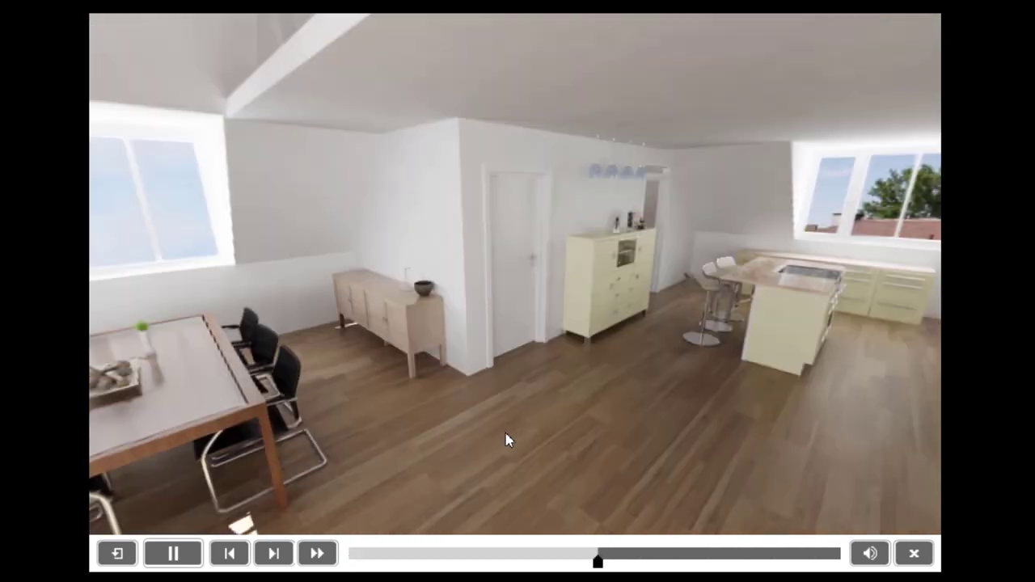